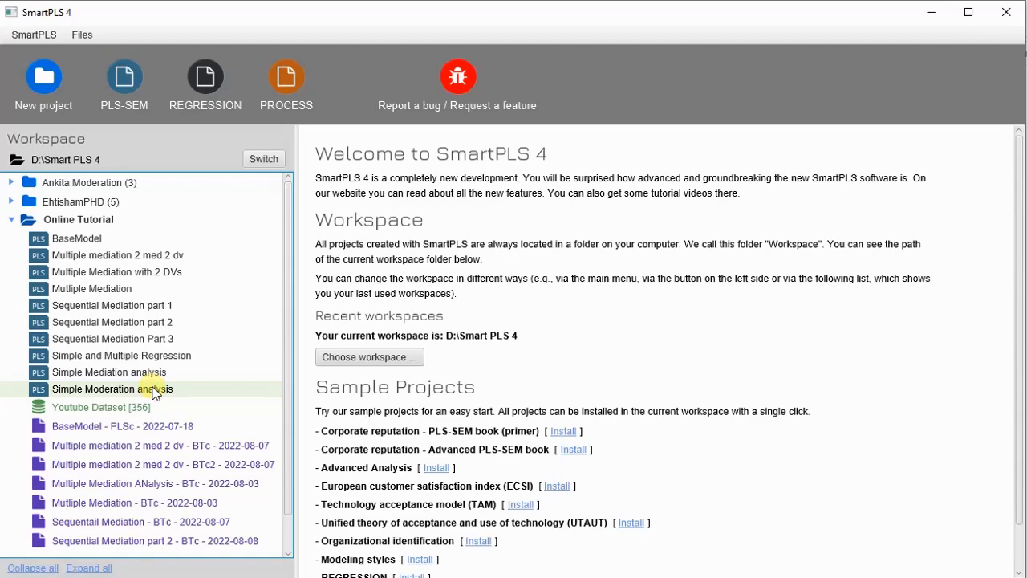
Step: Open the Simple Moderation analysis model in the Online Tutorial project and move the MEDC1 indicator next to MEDC3
double_click(154, 390)
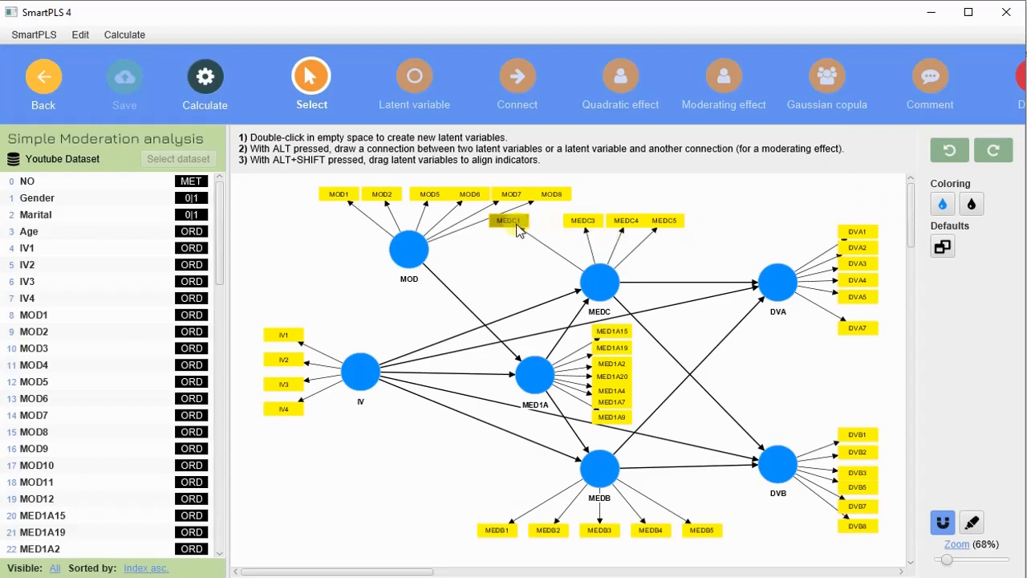
left_click_drag(519, 221, 550, 231)
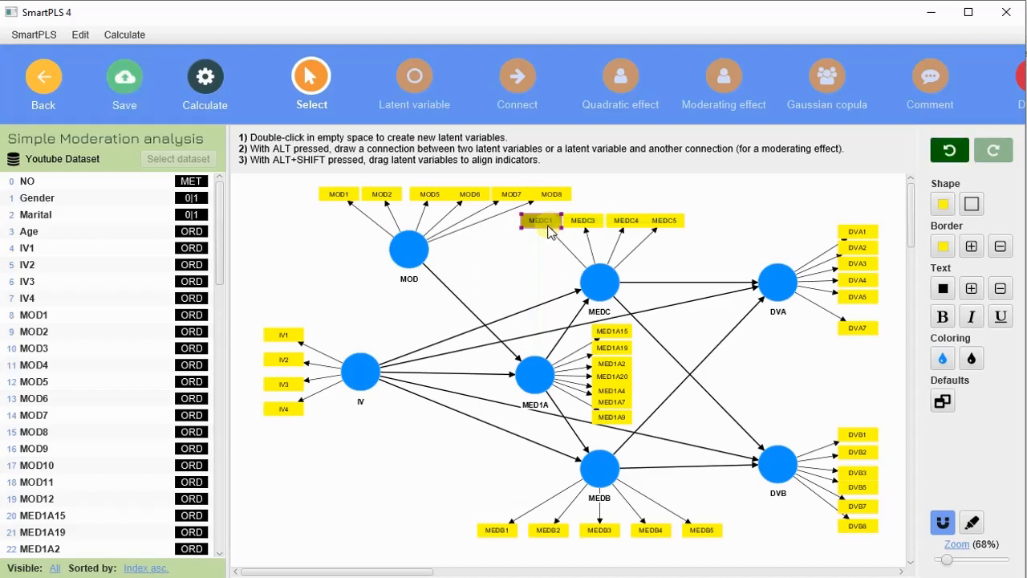
left_click(733, 224)
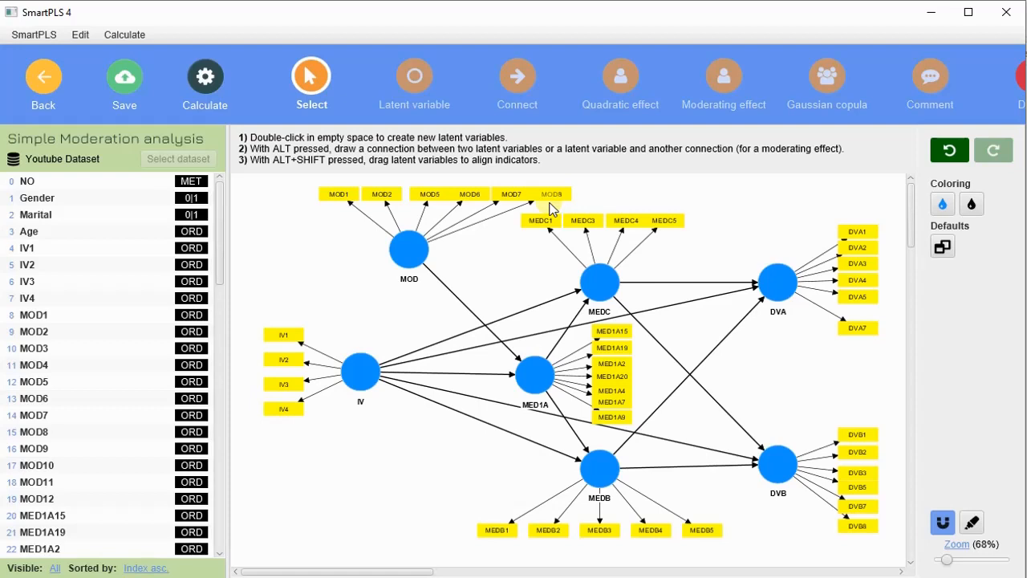
Step: Delete the latent variables MEDC, DVA, DVB and MEDB from the model, keeping IV, MOD and MED1A
left_click(1016, 78)
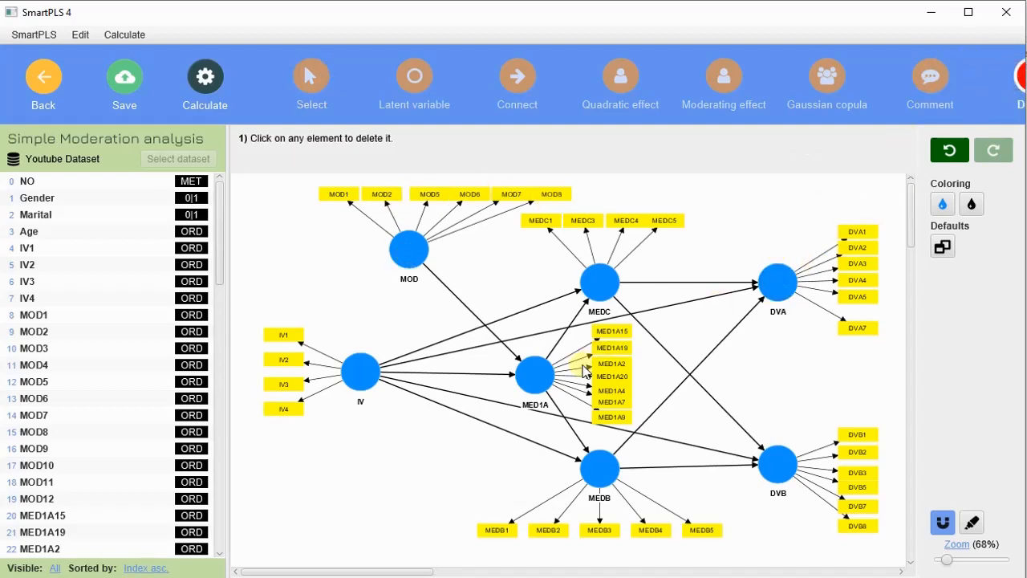
left_click(608, 280)
left_click(773, 286)
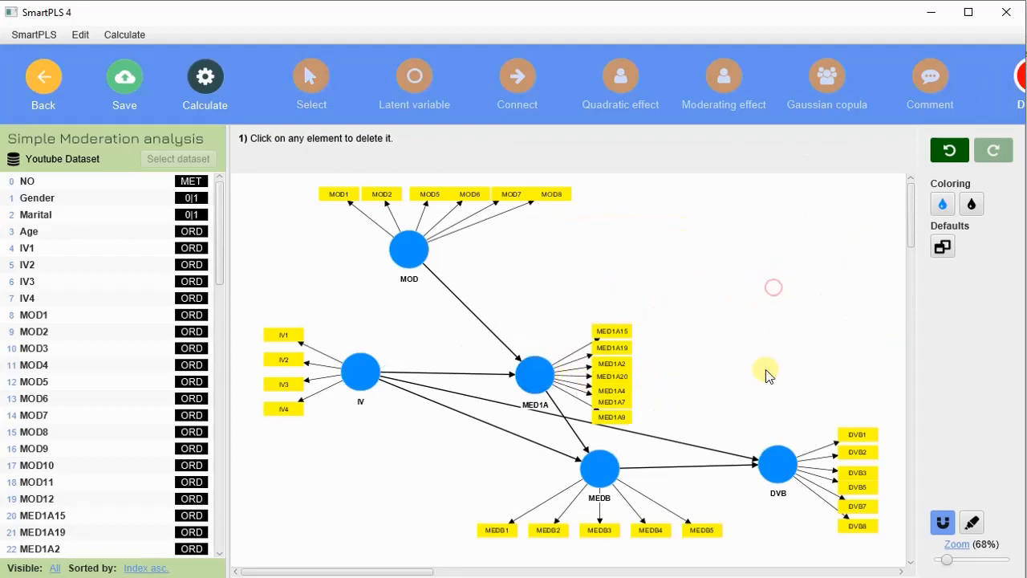
left_click(780, 467)
left_click(610, 471)
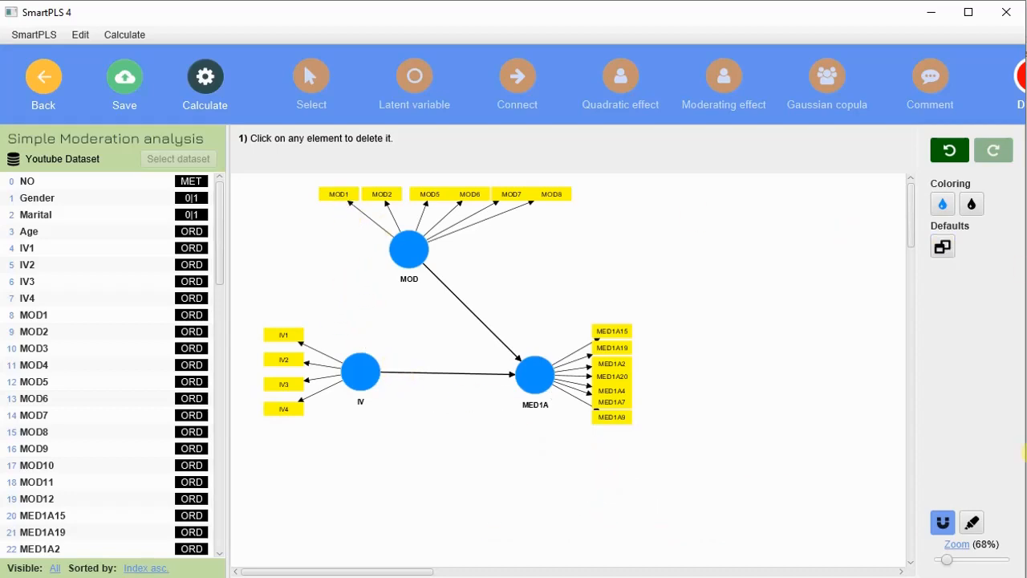
Step: Rearrange the latent variables so MED1A lines up horizontally with IV and MOD sits above the path between them
left_click_drag(950, 564, 954, 566)
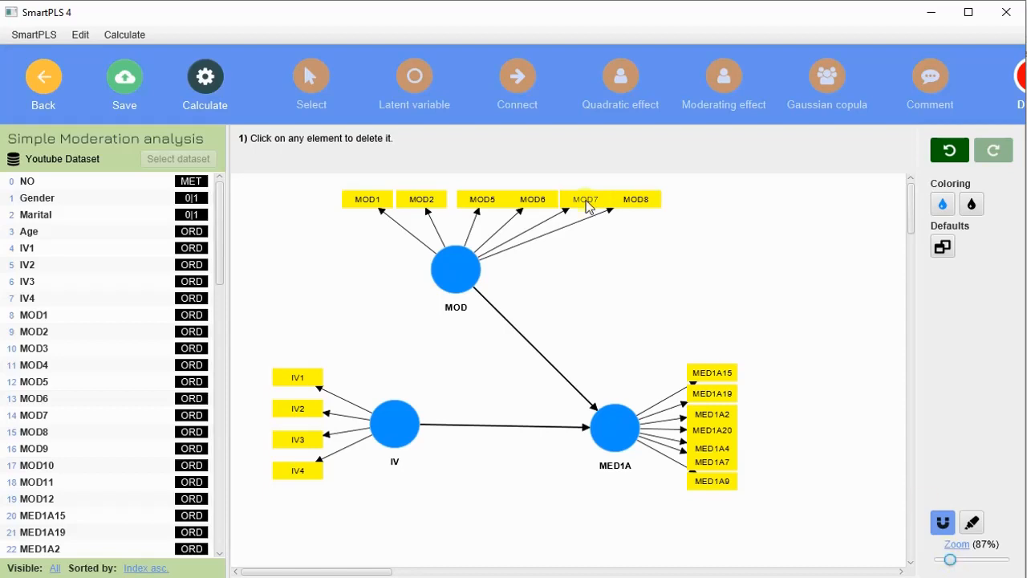
left_click(311, 78)
left_click(633, 432)
left_click_drag(632, 432, 706, 402)
left_click_drag(419, 419, 451, 403)
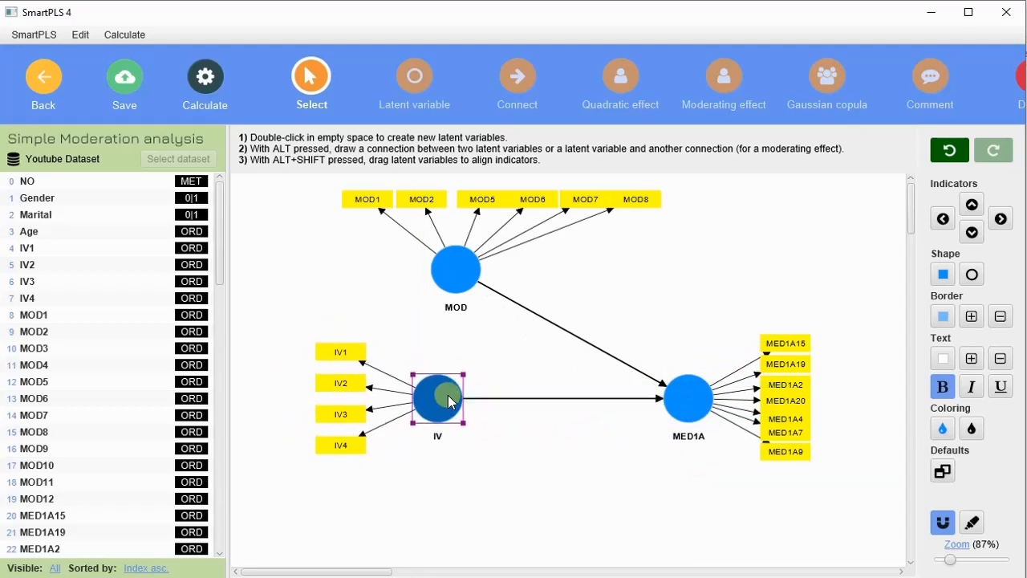
left_click_drag(452, 263, 520, 282)
Step: Move the MOD indicators as a group to centre them above MOD, and shift the MED1A indicator group slightly down
left_click_drag(384, 190, 772, 244)
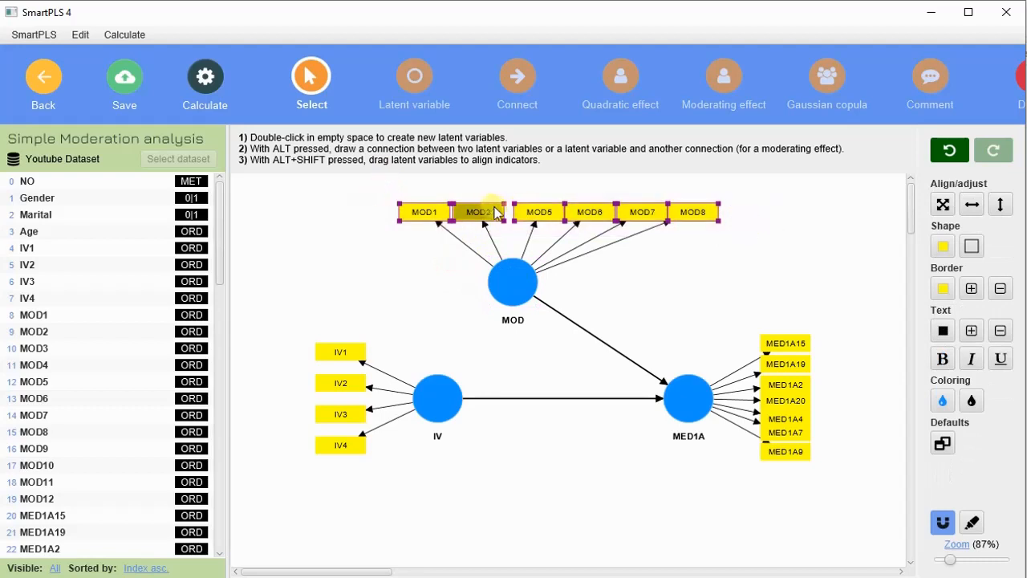
left_click_drag(430, 212, 381, 224)
left_click(623, 278)
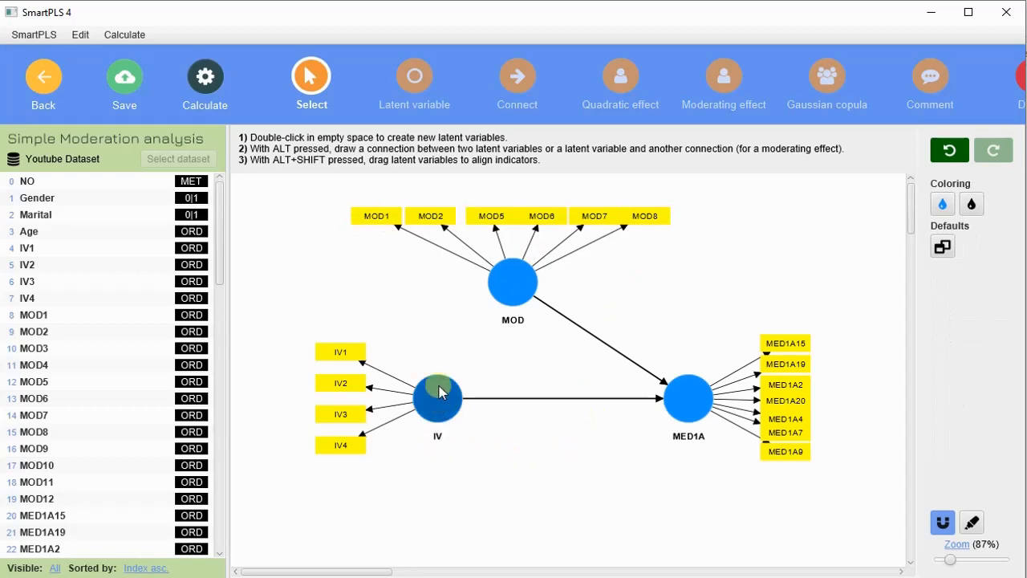
left_click_drag(745, 326, 803, 475)
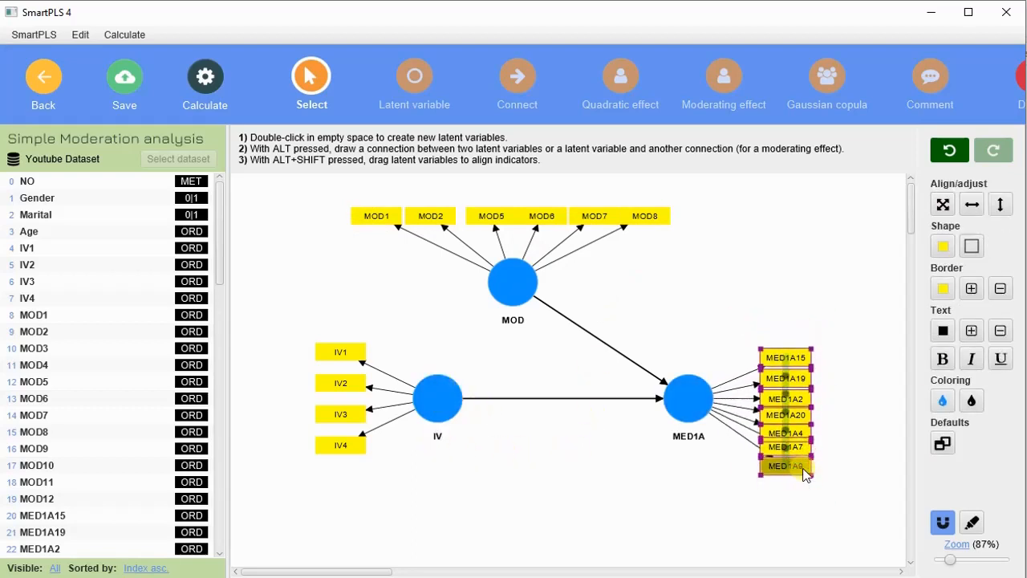
left_click(795, 307)
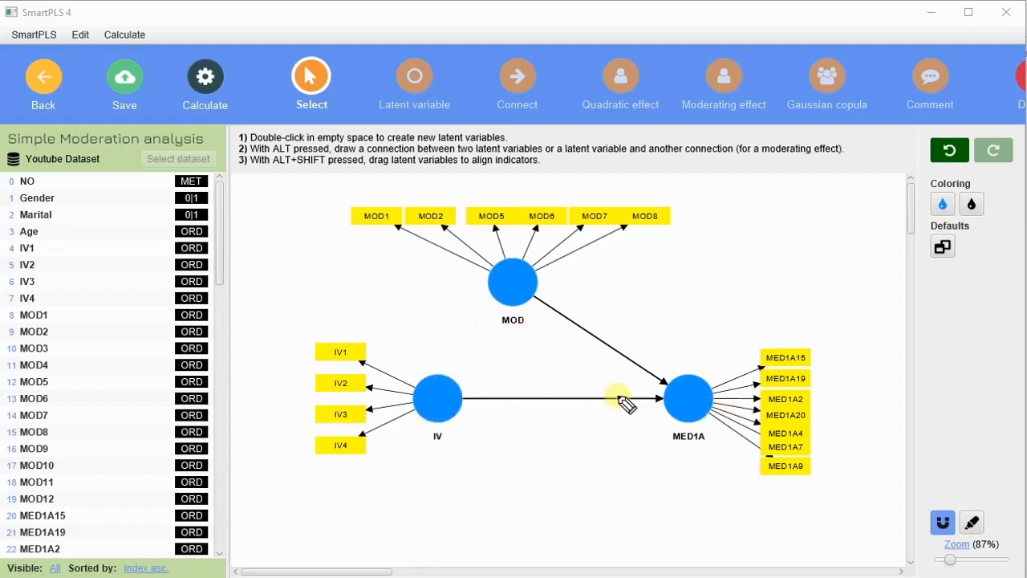
Step: Annotate the IV to MED1A path with a handwritten β1 and the MOD to MED1A path with β2
left_click_drag(543, 416, 566, 430)
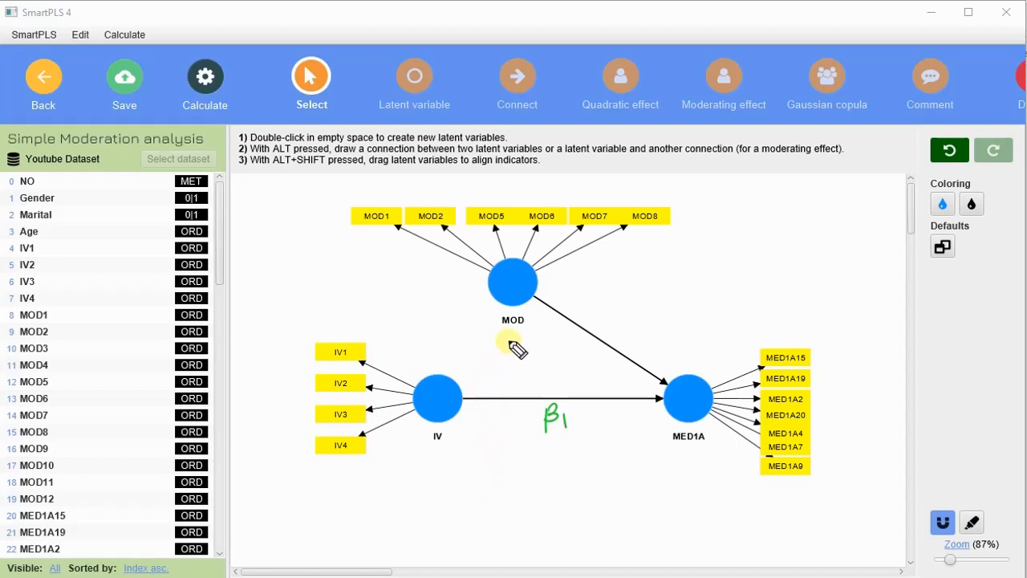
mouse_move(592, 315)
left_mouse_down()
mouse_move(585, 321)
mouse_move(601, 310)
mouse_move(616, 319)
left_mouse_up()
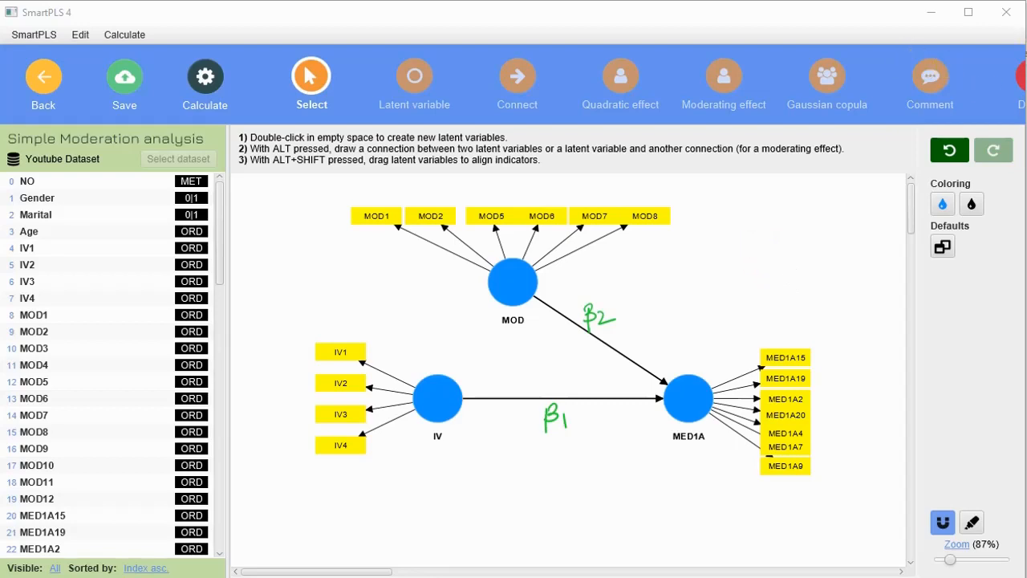
Step: Run the Consistent PLS-SEM algorithm on the model with the Path weighting scheme and standardized results
left_click(210, 81)
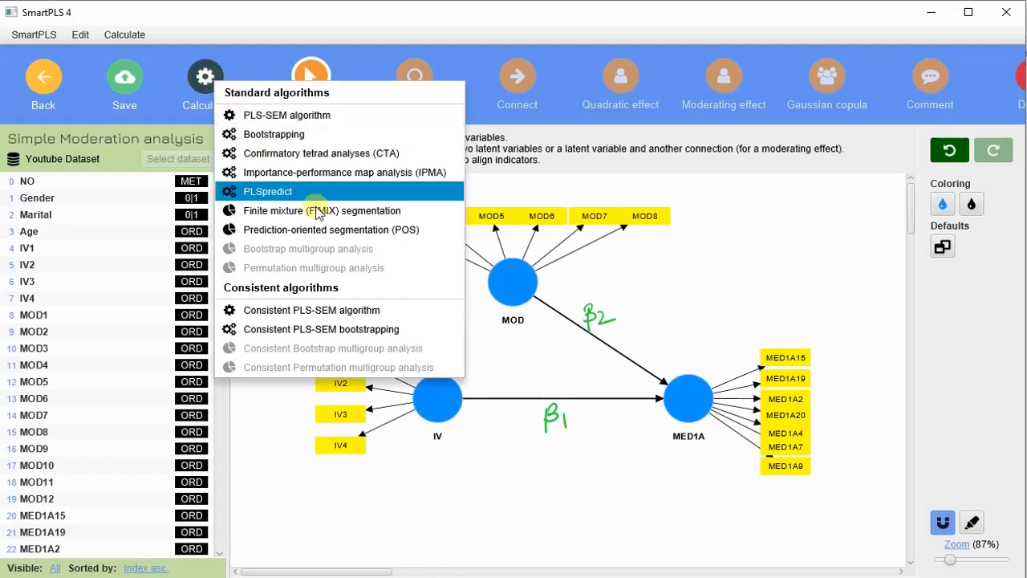
left_click(370, 317)
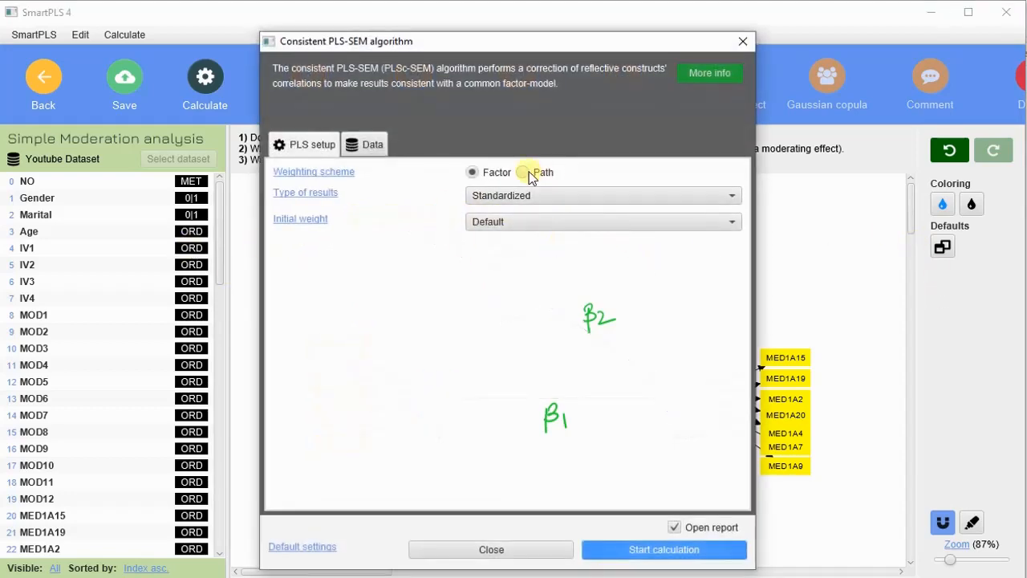
left_click_drag(539, 46, 249, 34)
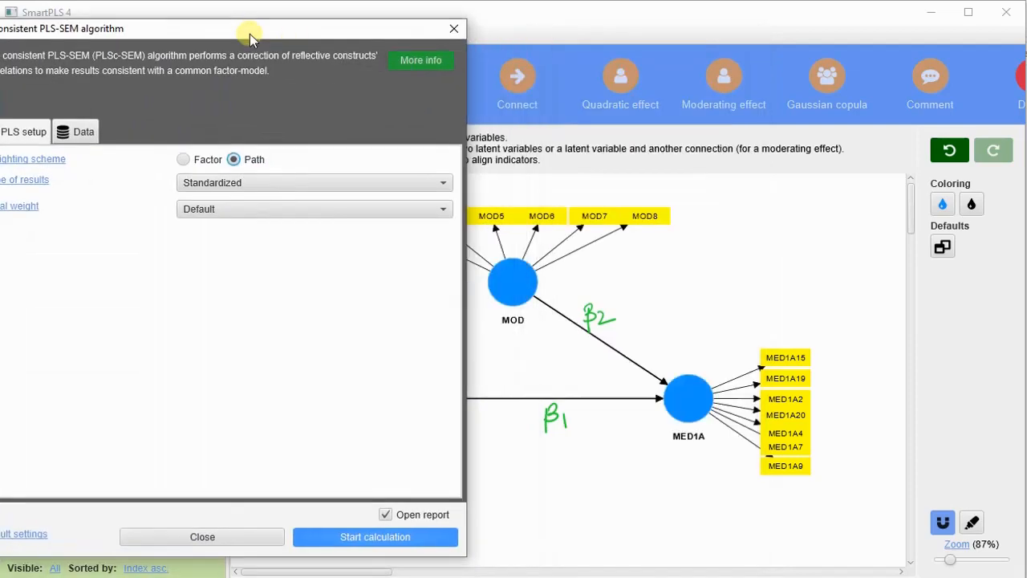
left_click(405, 538)
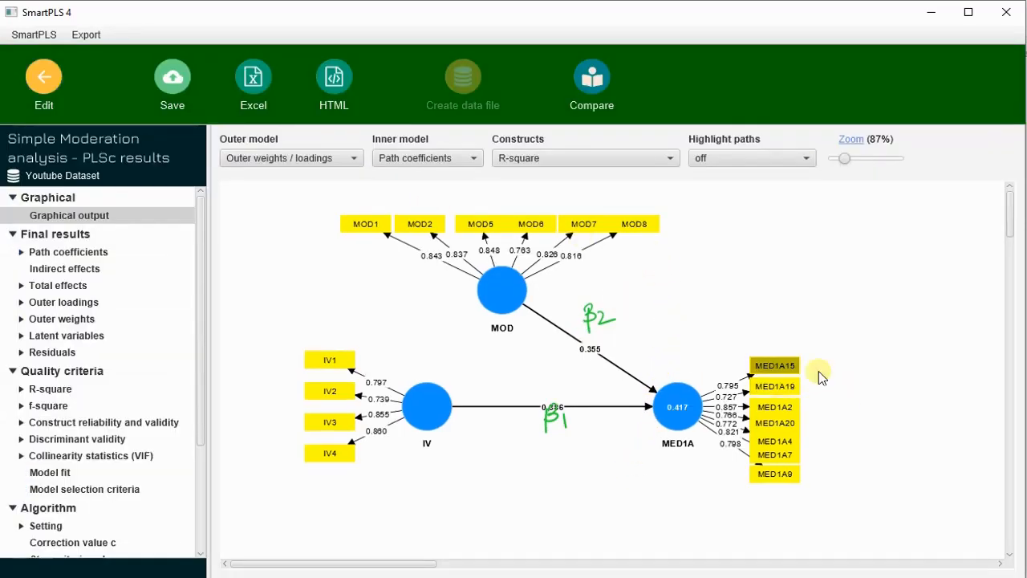
Step: Show outer loadings for the outer model, path coefficients for the inner model and R-square for the constructs in the graphical output
left_click_drag(848, 160, 856, 159)
scroll(860, 301, "down", 1)
scroll(861, 301, "down", 1)
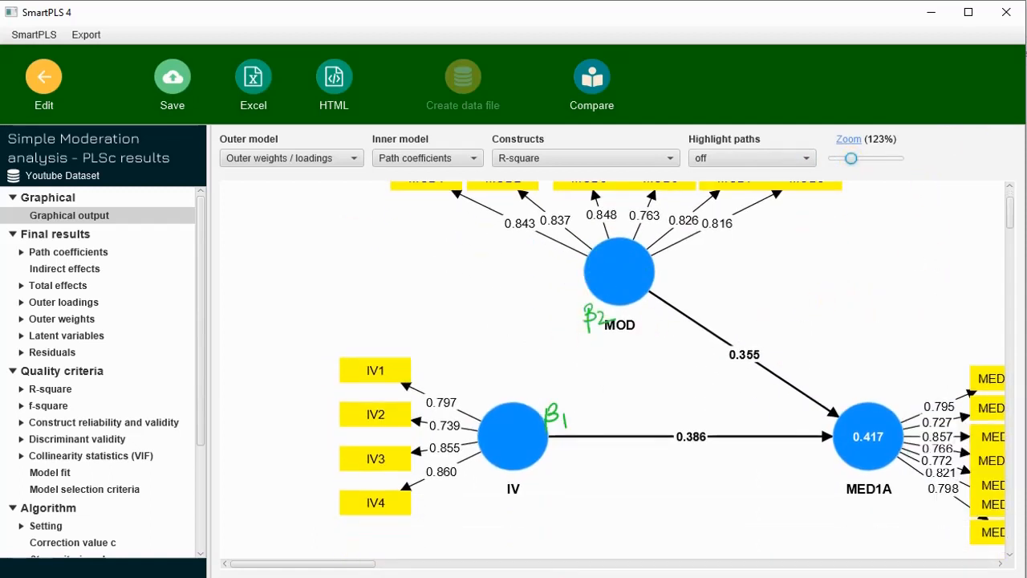
left_click_drag(337, 570, 360, 568)
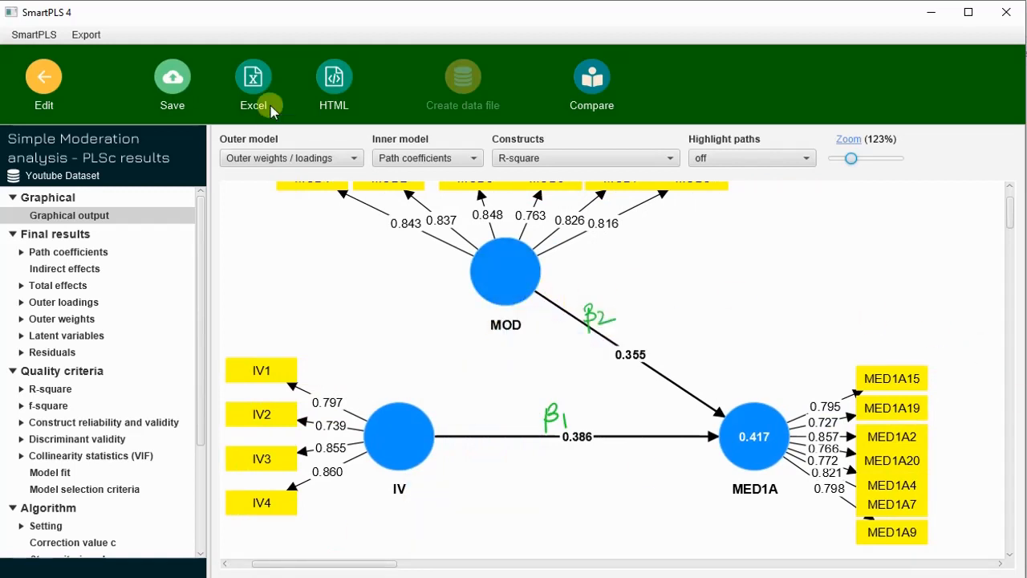
left_click(312, 160)
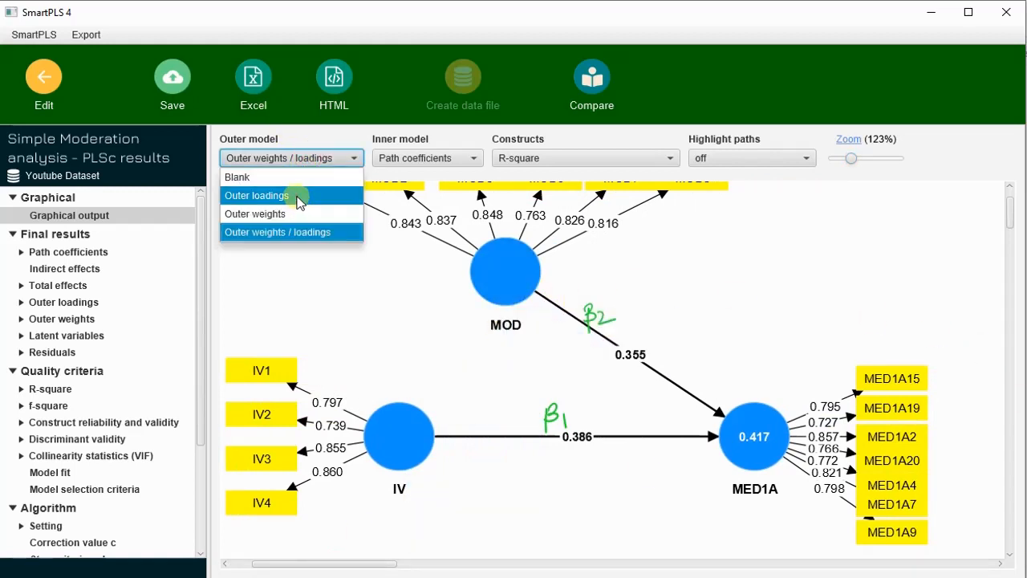
left_click(297, 198)
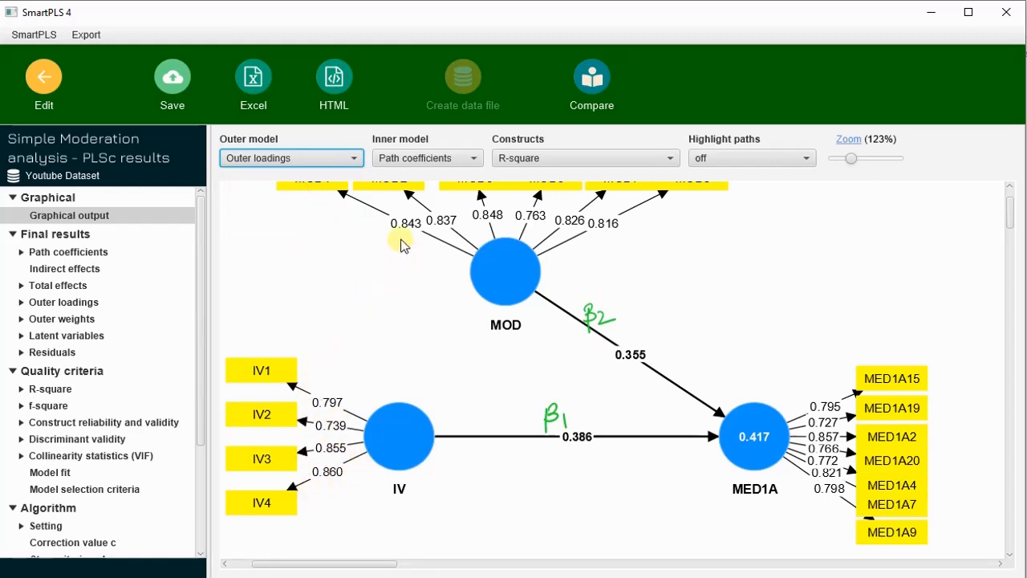
left_click(452, 159)
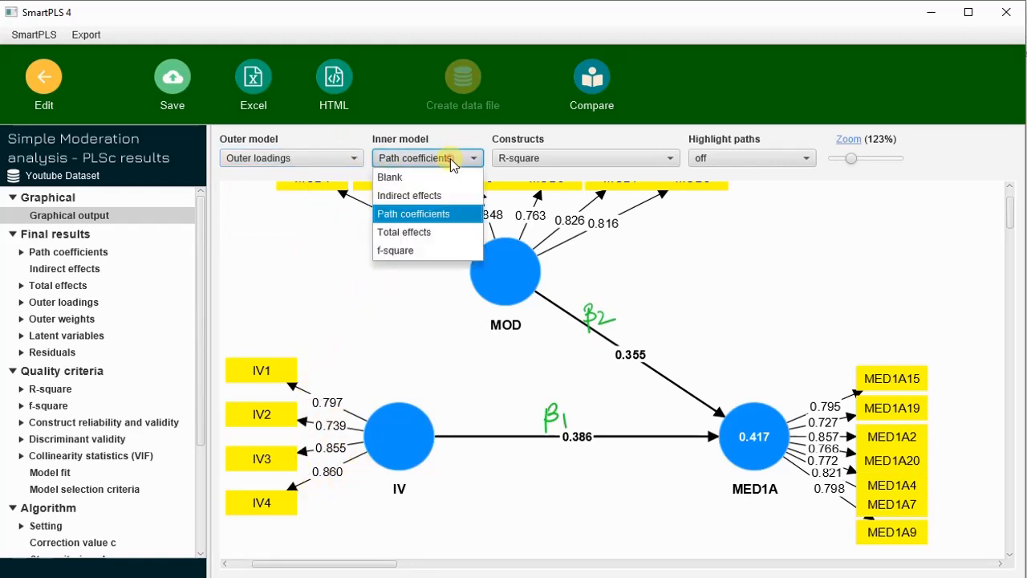
left_click(449, 214)
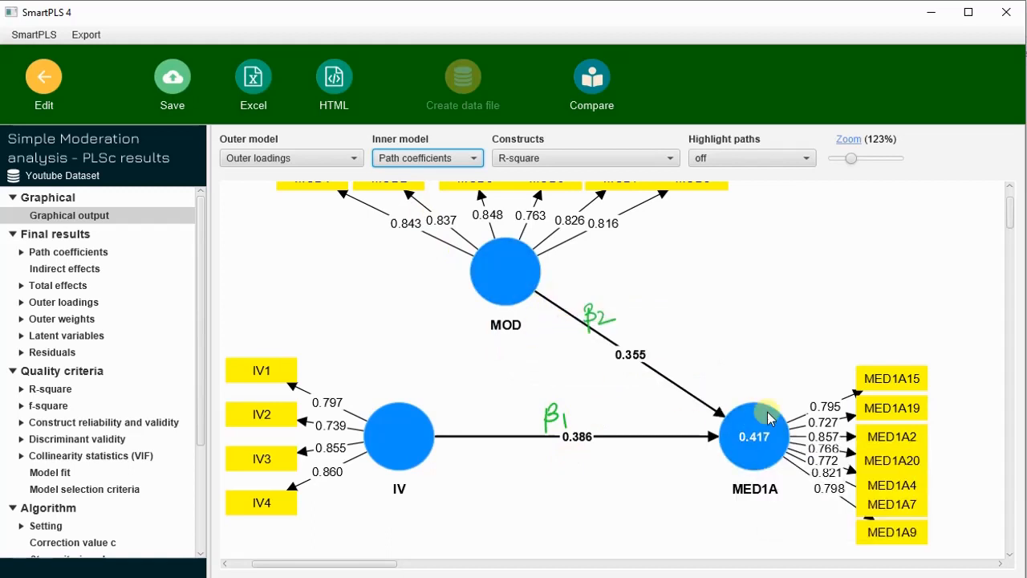
left_click(562, 161)
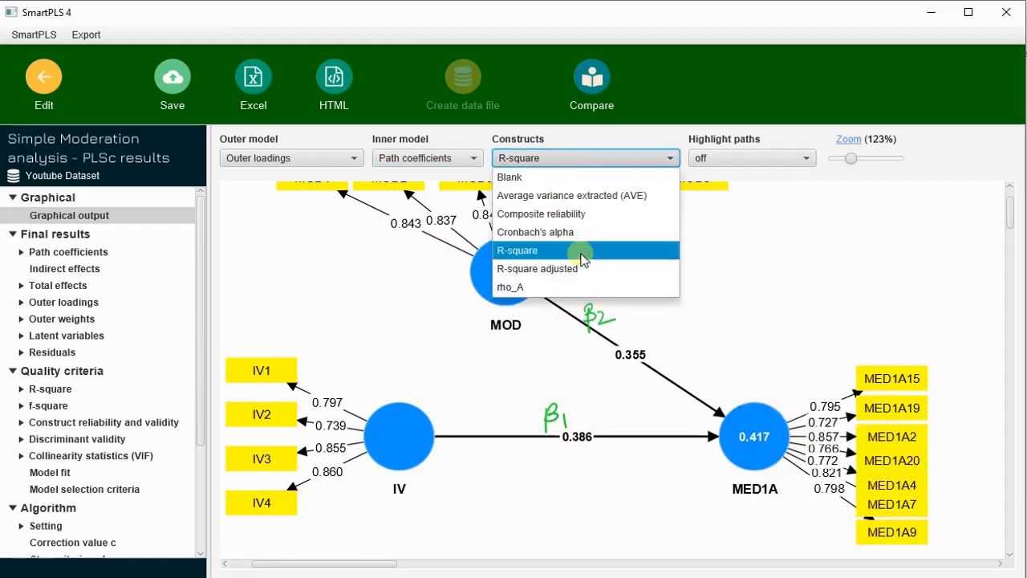
left_click(581, 253)
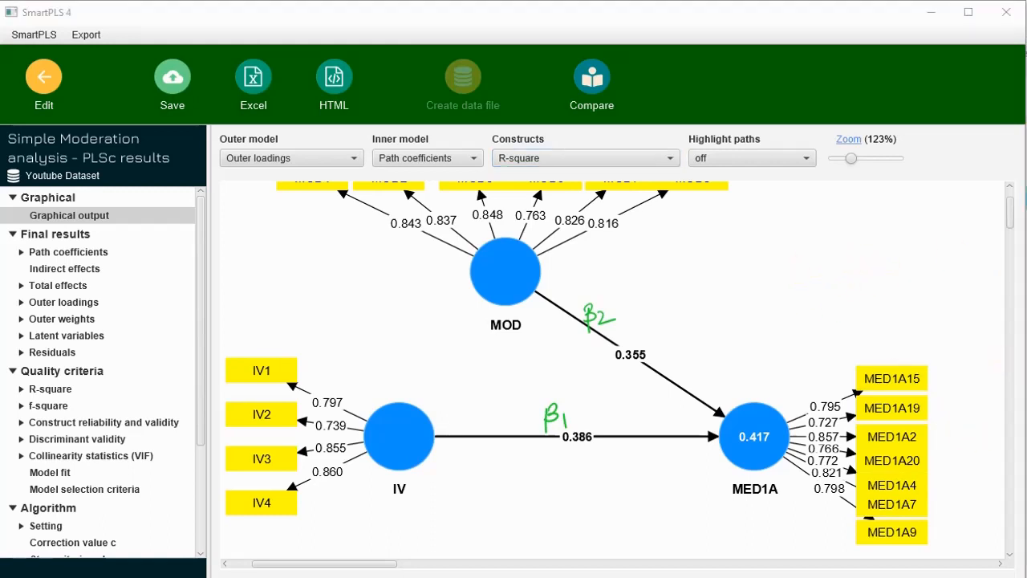
Step: Handwrite the note "R² = 0.417" in the empty area above MED1A
mouse_move(740, 265)
left_mouse_down()
mouse_move(743, 292)
mouse_move(761, 293)
left_mouse_up()
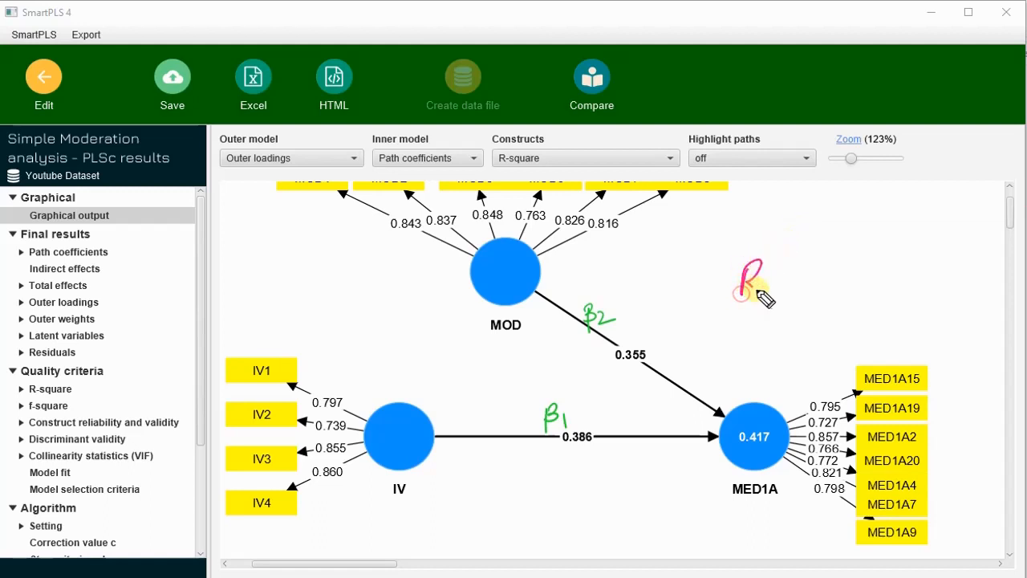
left_click_drag(767, 252, 787, 268)
left_click_drag(776, 280, 788, 276)
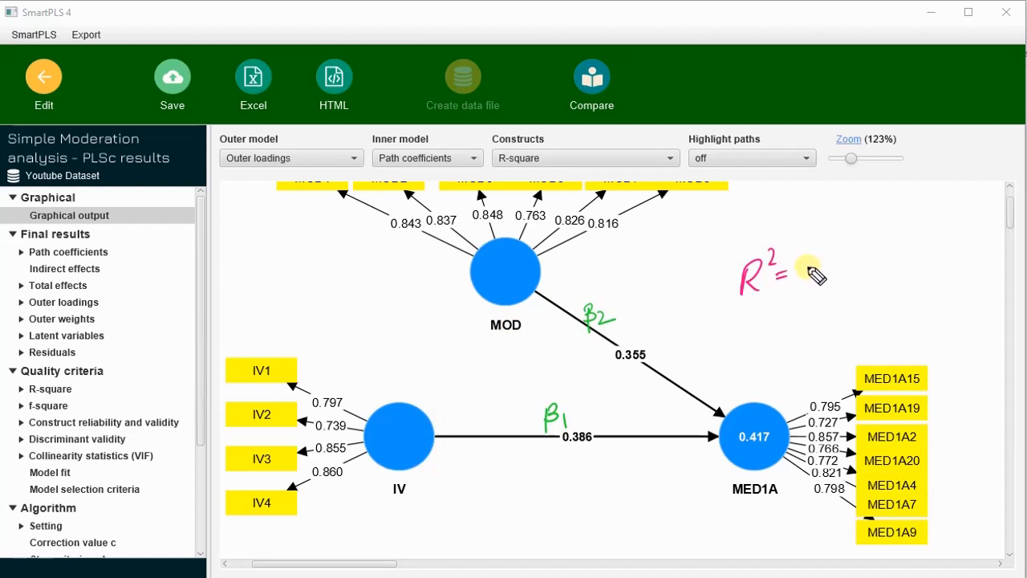
left_click(822, 270)
mouse_move(831, 254)
left_mouse_down()
mouse_move(837, 274)
mouse_move(847, 271)
left_mouse_up()
left_click_drag(853, 253, 862, 274)
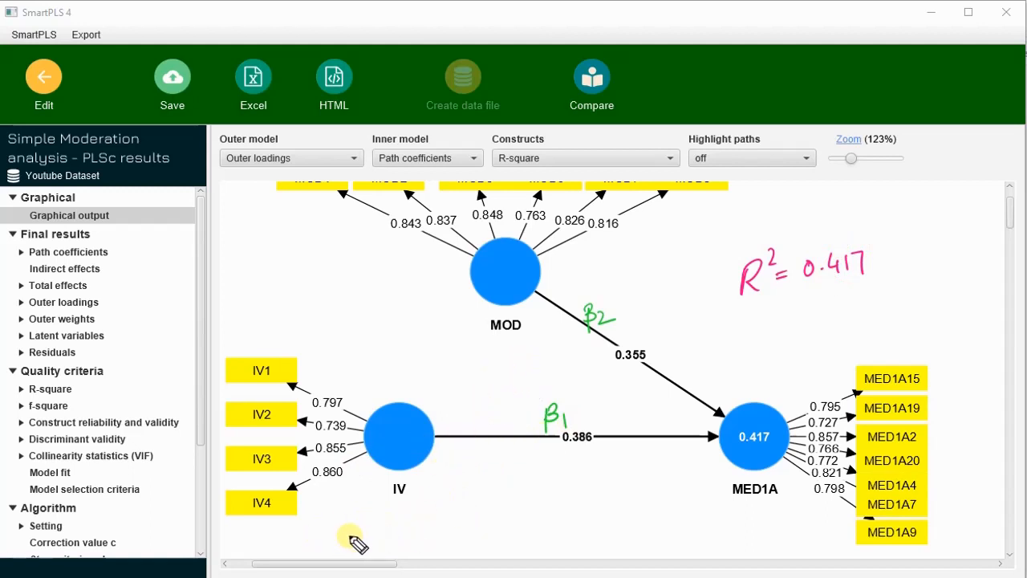
Step: Handwrite "Moderation = IV x Mod" below the model and draw a box around the IV x Mod product
left_click_drag(363, 540, 462, 527)
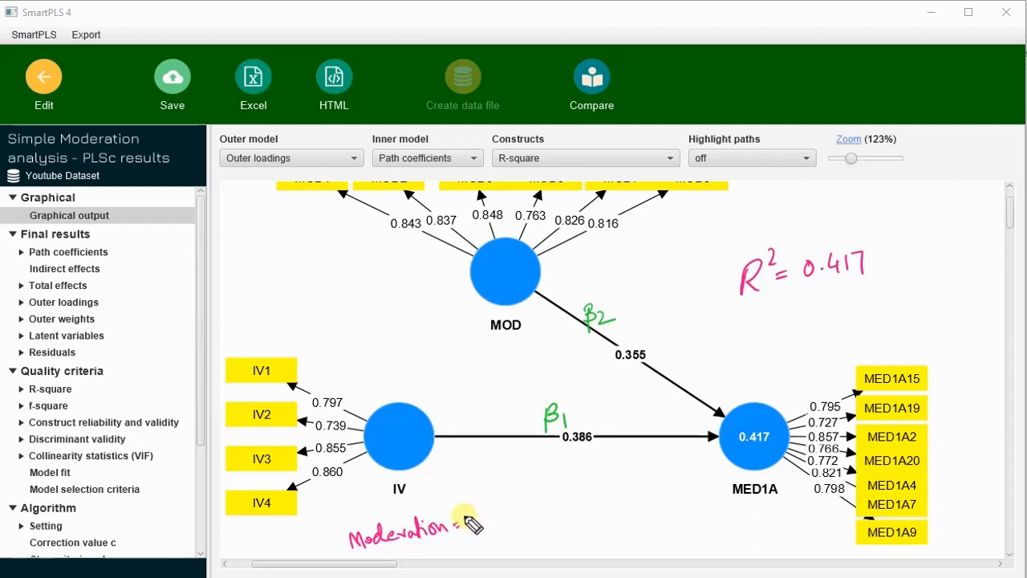
mouse_move(477, 526)
left_mouse_down()
mouse_move(479, 511)
mouse_move(466, 512)
mouse_move(504, 522)
mouse_move(552, 499)
left_mouse_up()
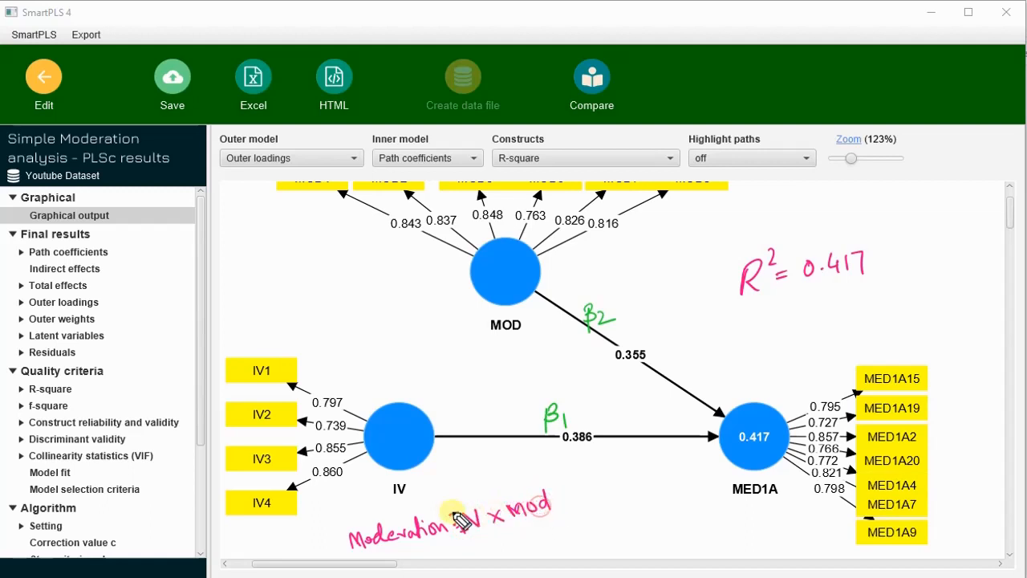
left_click_drag(446, 509, 456, 542)
mouse_move(446, 507)
left_mouse_down()
mouse_move(575, 505)
mouse_move(459, 542)
left_mouse_up()
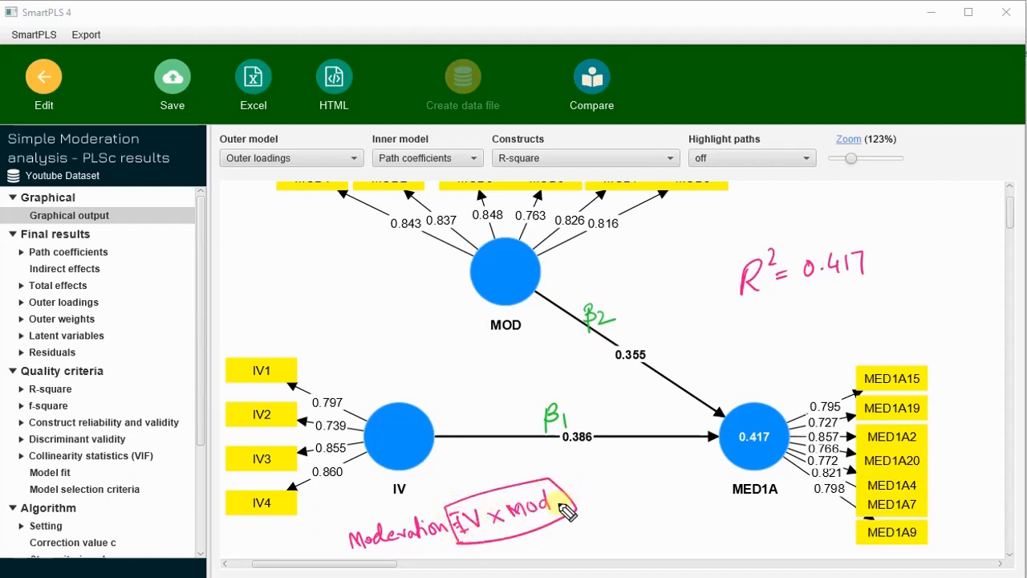
Step: Draw an arrow from the boxed IV x Mod product to MED1A and label the product "Interaction term" by hand
mouse_move(560, 504)
left_mouse_down()
mouse_move(720, 464)
mouse_move(708, 481)
left_mouse_up()
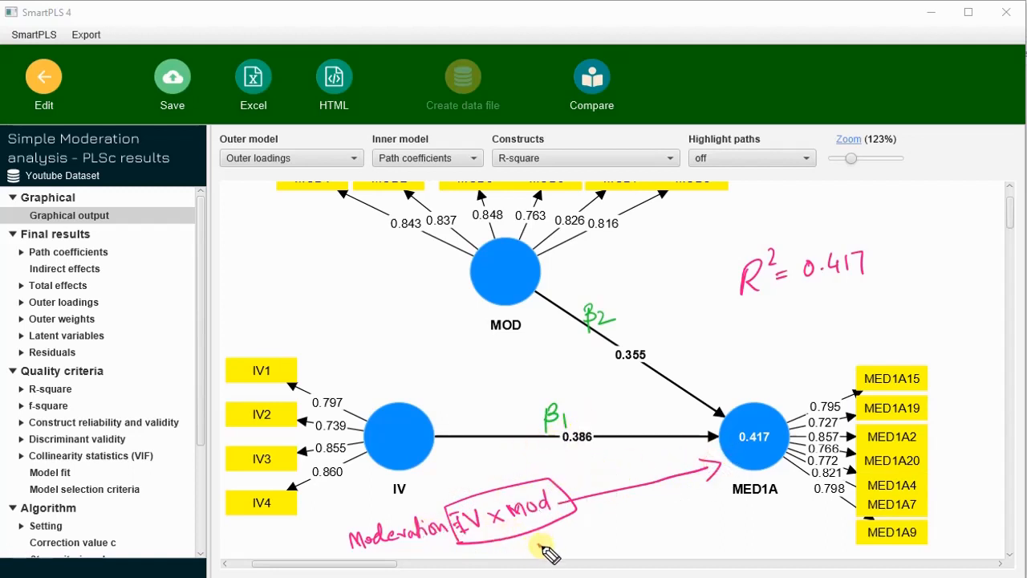
mouse_move(553, 553)
left_mouse_down()
mouse_move(585, 554)
mouse_move(617, 533)
mouse_move(635, 543)
mouse_move(641, 530)
left_mouse_up()
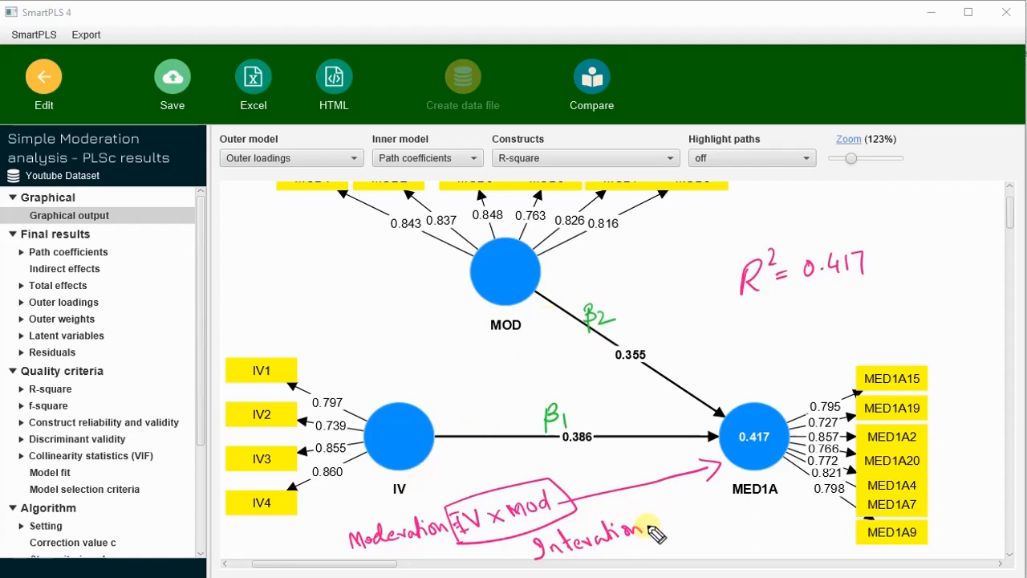
left_click_drag(663, 533, 708, 522)
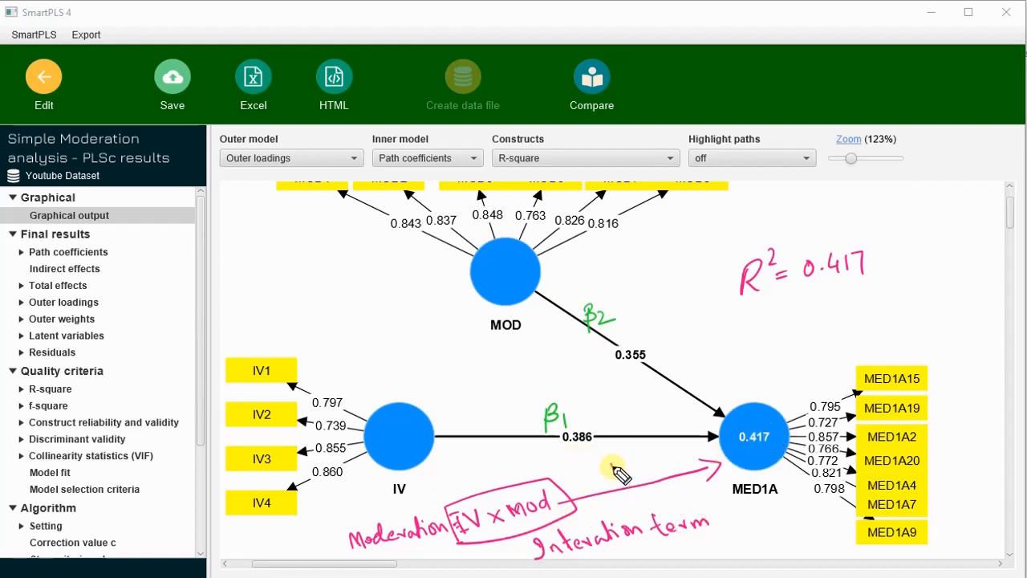
Step: Label the interaction arrow "β3 = sig" by hand and mark both β1 and β2 with a small x
left_click_drag(612, 470, 631, 482)
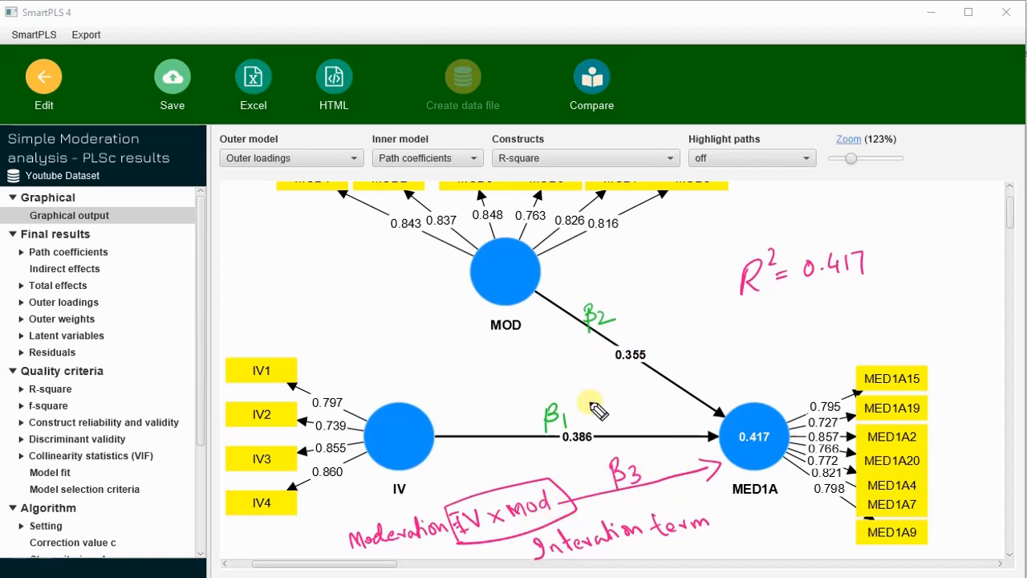
left_click_drag(602, 407, 593, 419)
left_click_drag(592, 407, 602, 417)
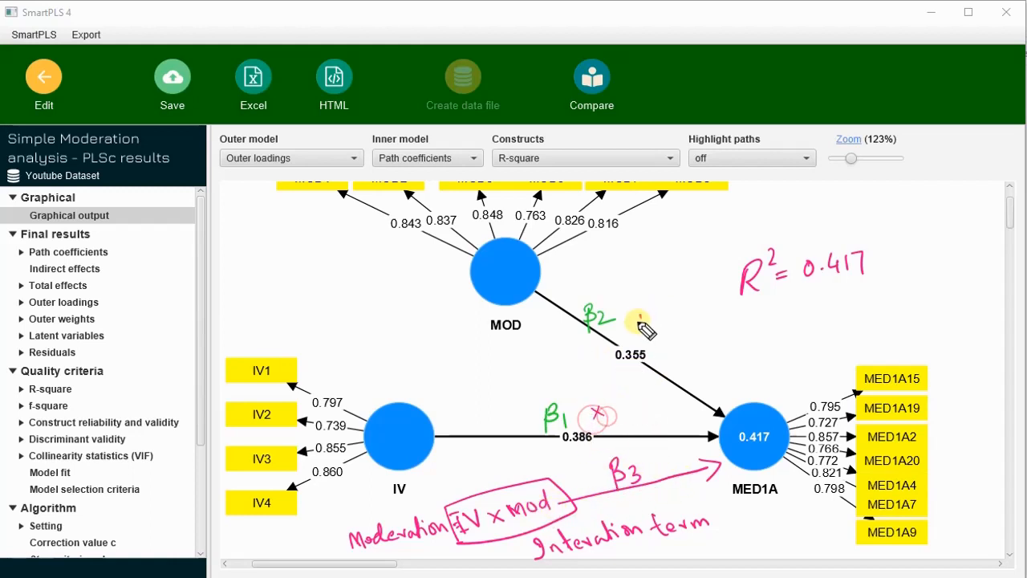
left_click_drag(643, 316, 633, 333)
left_click_drag(634, 319, 639, 330)
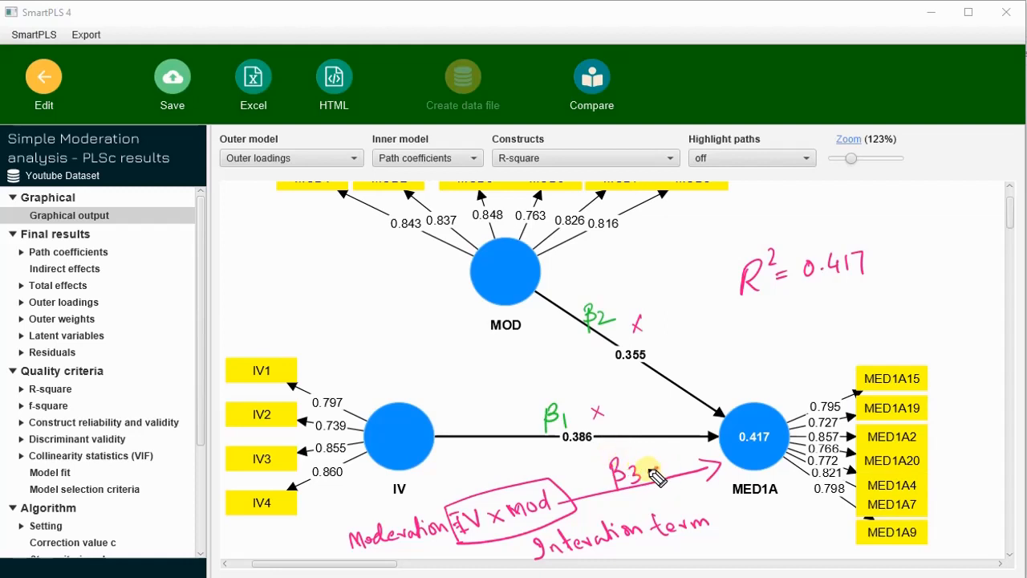
mouse_move(648, 472)
left_mouse_down()
mouse_move(681, 461)
mouse_move(683, 480)
left_mouse_up()
left_click(679, 455)
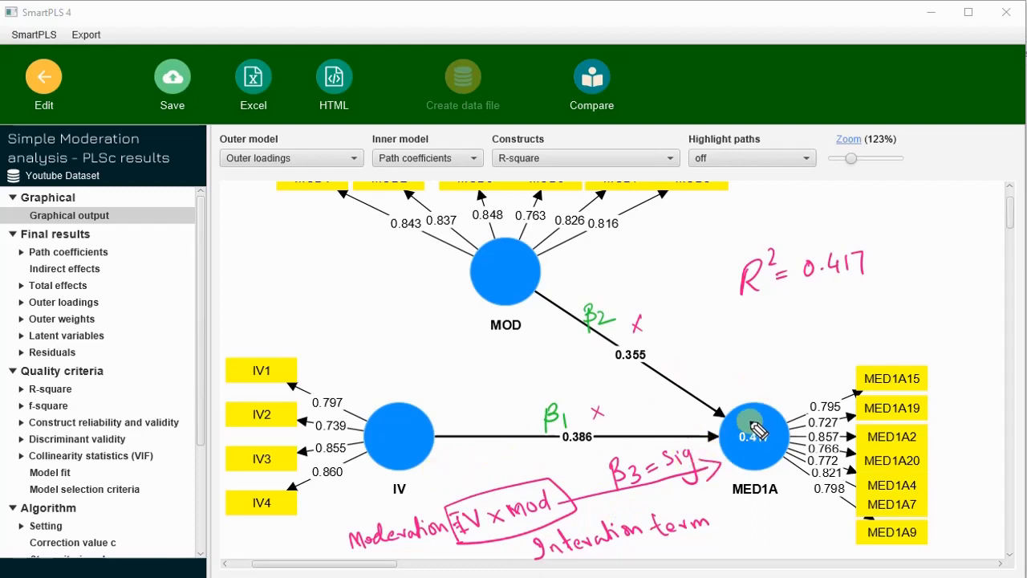
Step: Draw a circle around the MED1A construct and handwrite a second "R² =" below the 0.417 note
mouse_move(740, 422)
left_mouse_down()
mouse_move(726, 438)
mouse_move(790, 414)
mouse_move(729, 421)
left_mouse_up()
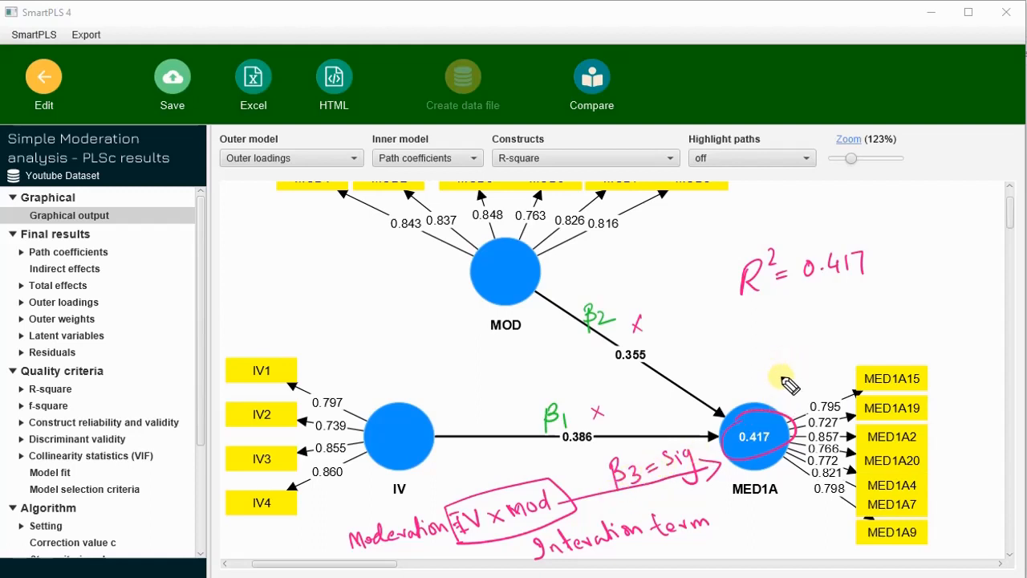
mouse_move(755, 338)
left_mouse_down()
mouse_move(768, 343)
mouse_move(779, 321)
mouse_move(817, 323)
left_mouse_up()
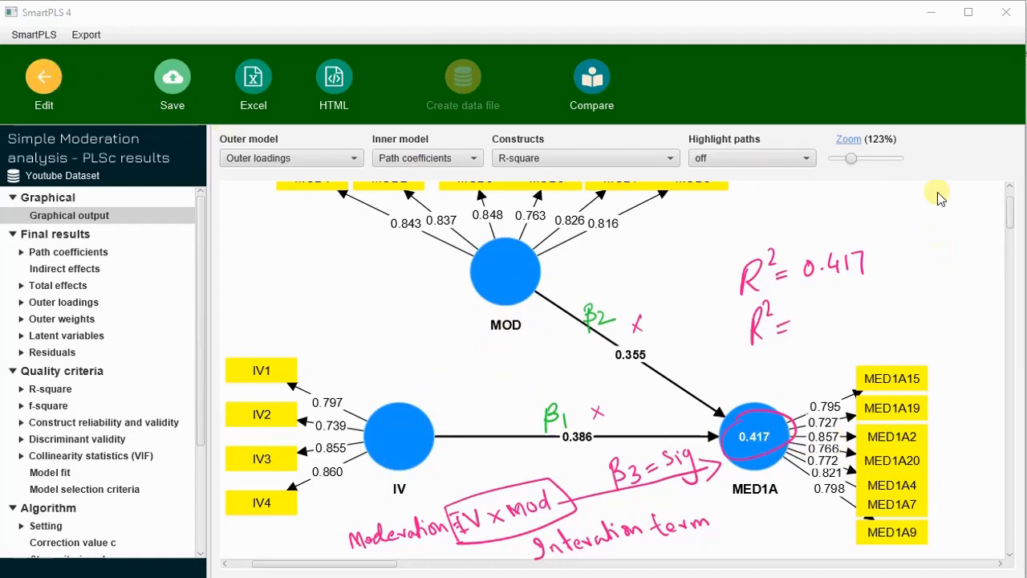
Step: In the model editor, add a moderating effect from MOD onto the IV–MED1A path and move MOD directly above the path's midpoint
left_click(58, 87)
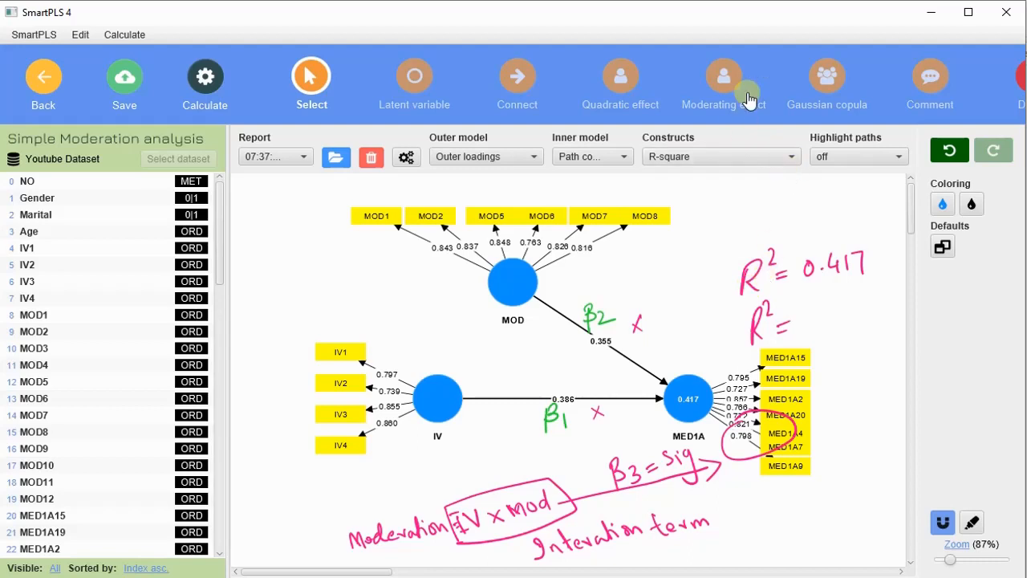
left_click(726, 78)
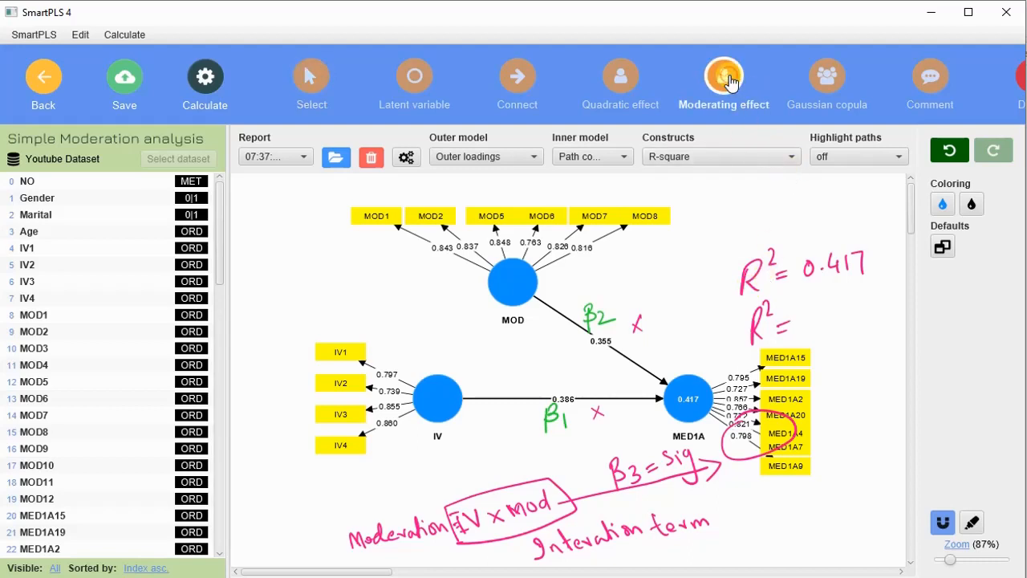
left_click(513, 294)
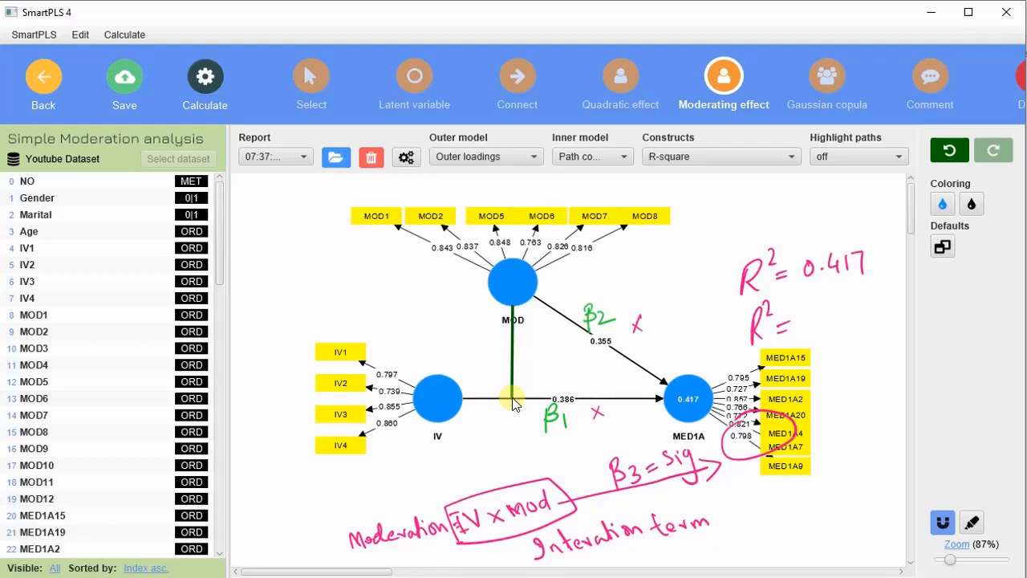
left_click_drag(514, 399, 551, 402)
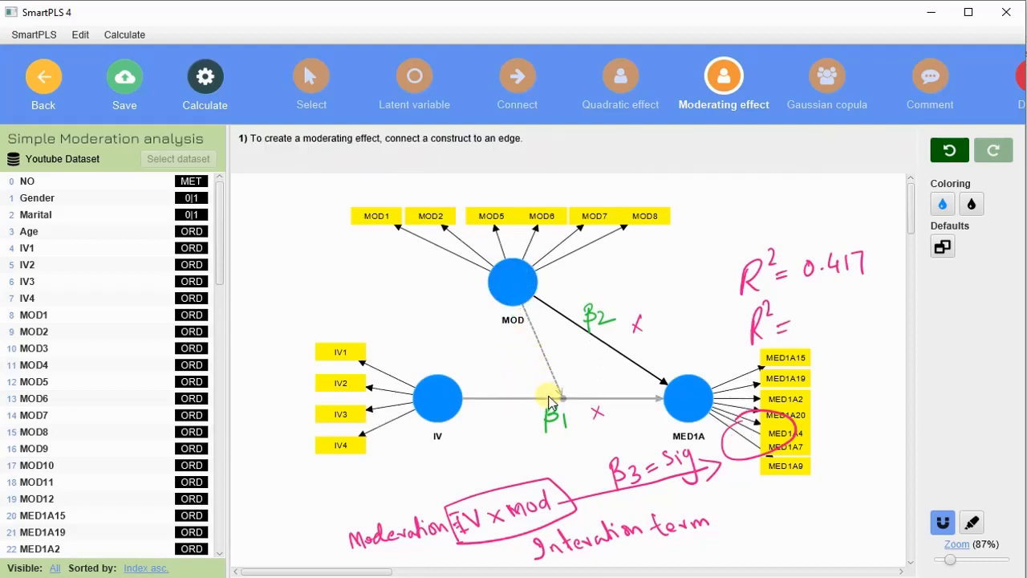
left_click_drag(550, 402, 596, 281)
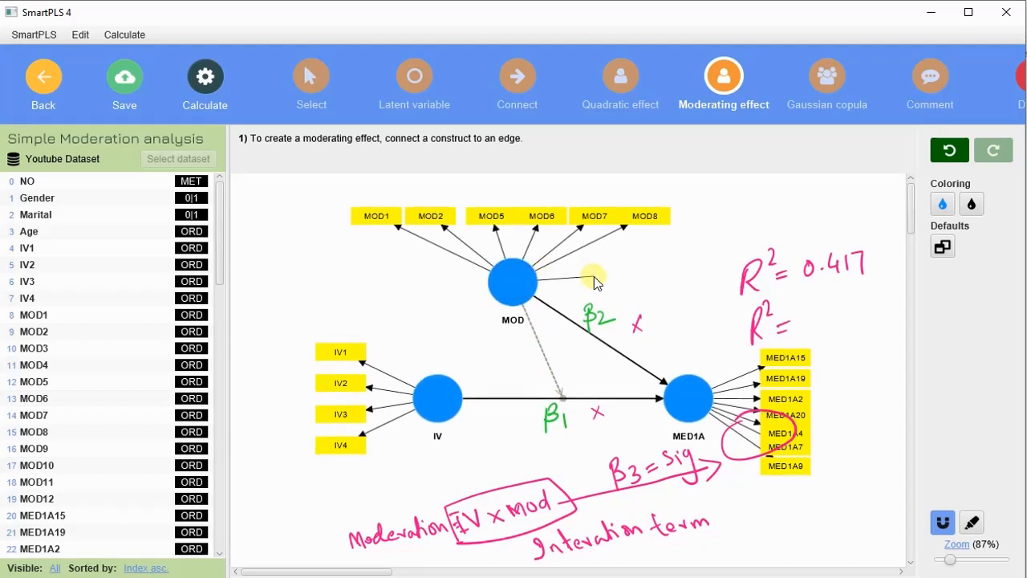
left_click(312, 76)
mouse_move(523, 285)
left_mouse_down()
mouse_move(589, 289)
mouse_move(548, 277)
mouse_move(574, 284)
left_mouse_up()
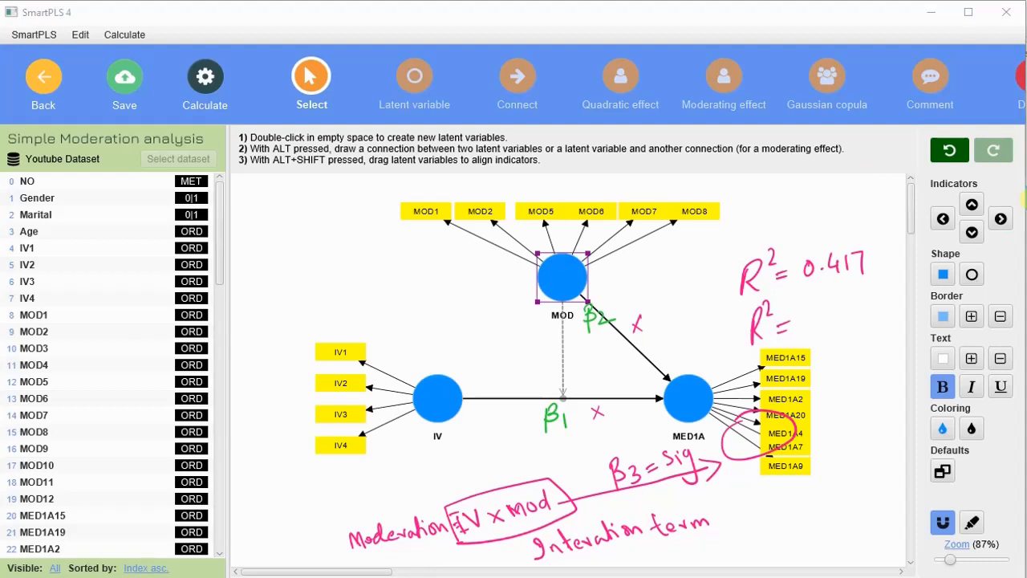
Step: Handwrite "Interaction Term" beside the dashed moderating line between MOD and the IV–MED1A path
mouse_move(470, 344)
left_mouse_down()
mouse_move(465, 357)
mouse_move(477, 345)
mouse_move(516, 344)
mouse_move(509, 323)
mouse_move(543, 325)
left_mouse_up()
left_click(520, 317)
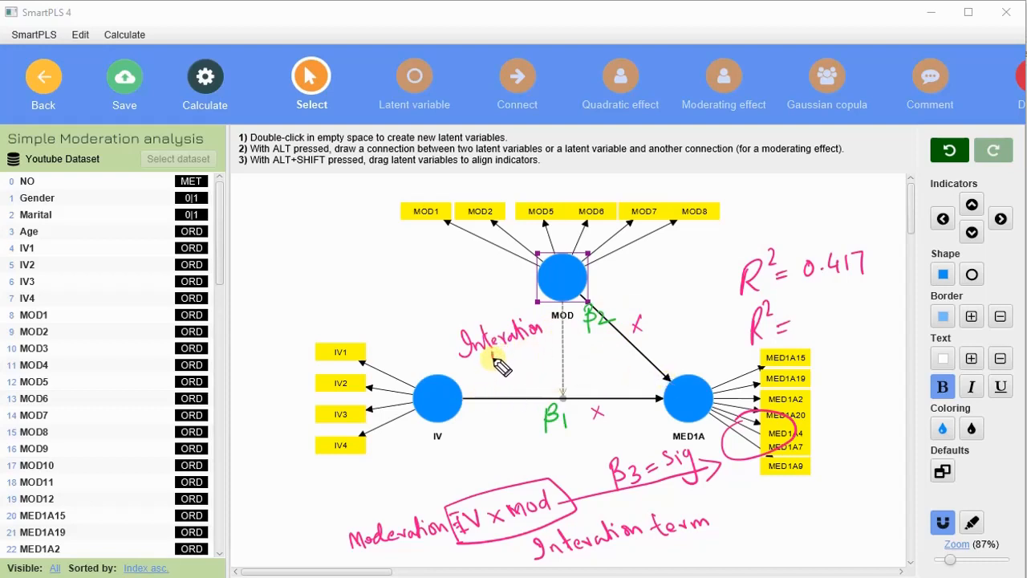
mouse_move(499, 354)
left_mouse_down()
mouse_move(525, 360)
mouse_move(541, 348)
mouse_move(547, 359)
left_mouse_up()
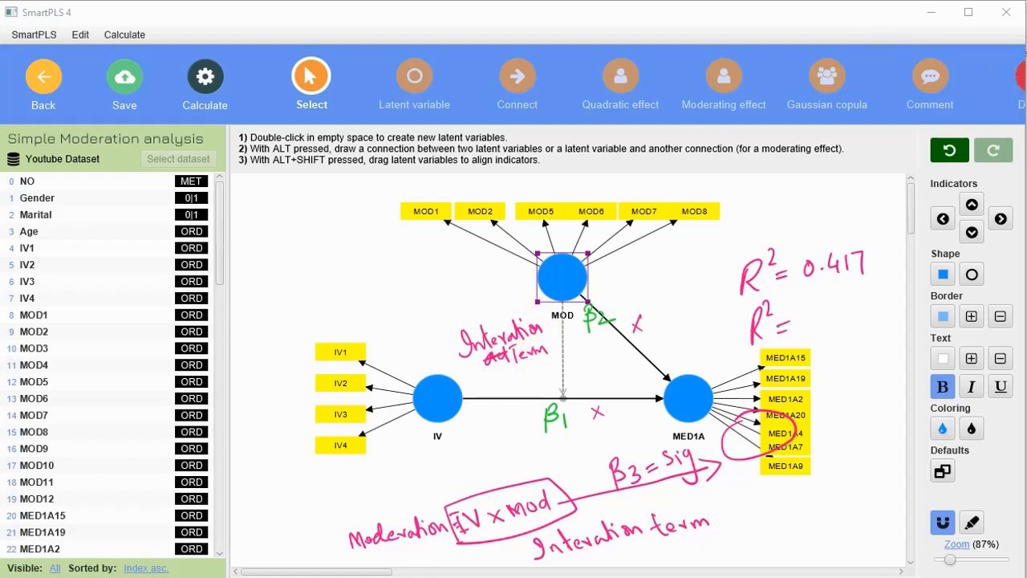
Step: Run the consistent PLS-SEM algorithm on the moderated model with the path weighting scheme, standardized results and default initial weights
left_click(209, 80)
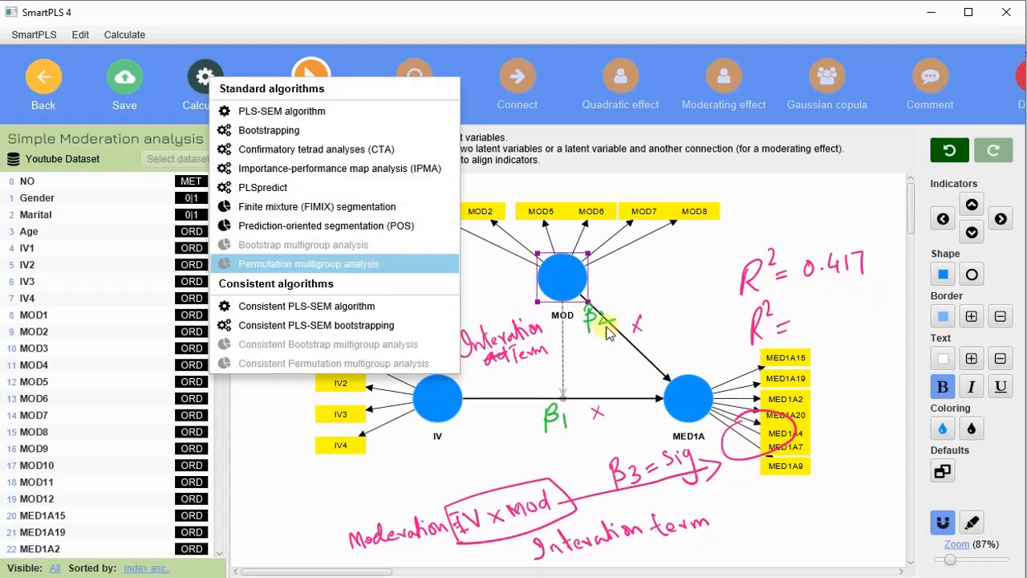
left_click(353, 311)
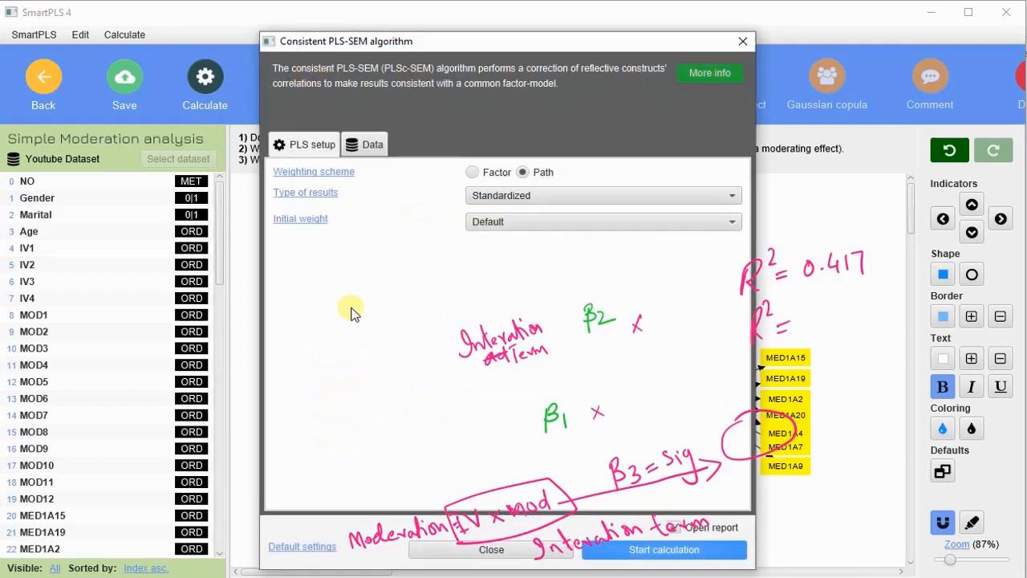
left_click(700, 553)
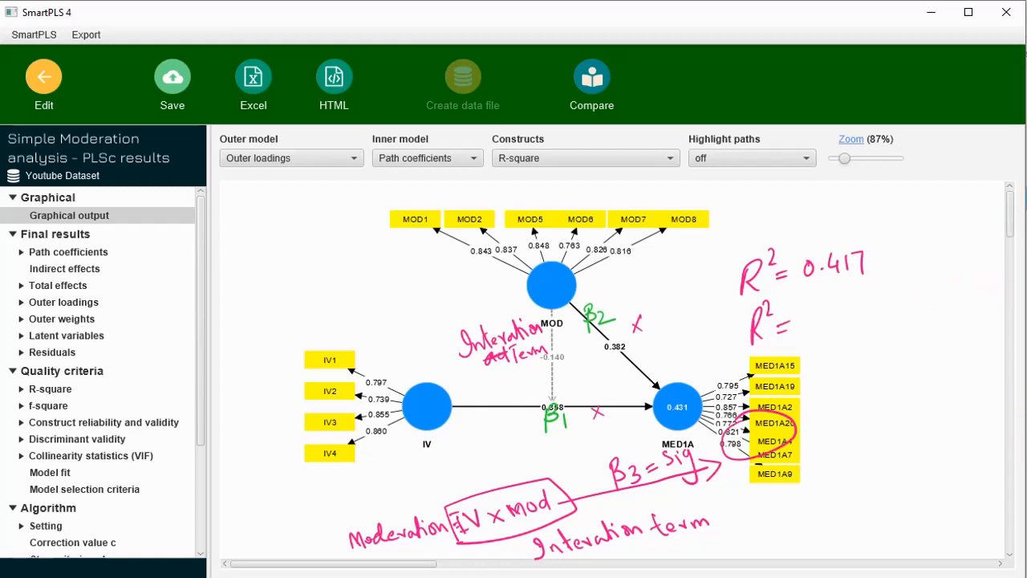
Step: Complete the second handwritten R² note with 0.431 and draw a downward arrow beside the two R² values
mouse_move(811, 311)
left_mouse_down()
mouse_move(819, 329)
mouse_move(865, 310)
left_mouse_up()
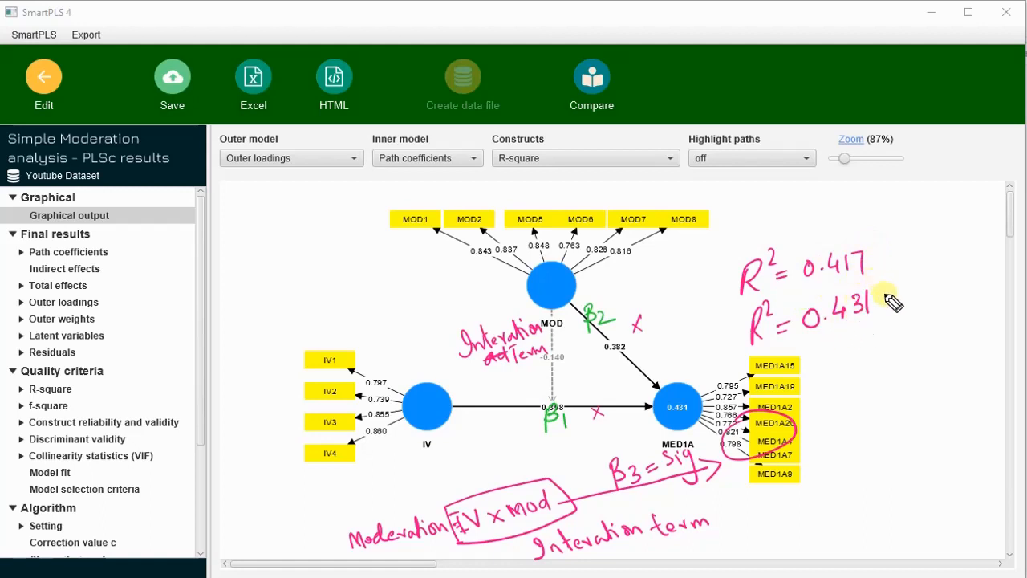
mouse_move(882, 254)
left_mouse_down()
mouse_move(883, 300)
mouse_move(891, 284)
left_mouse_up()
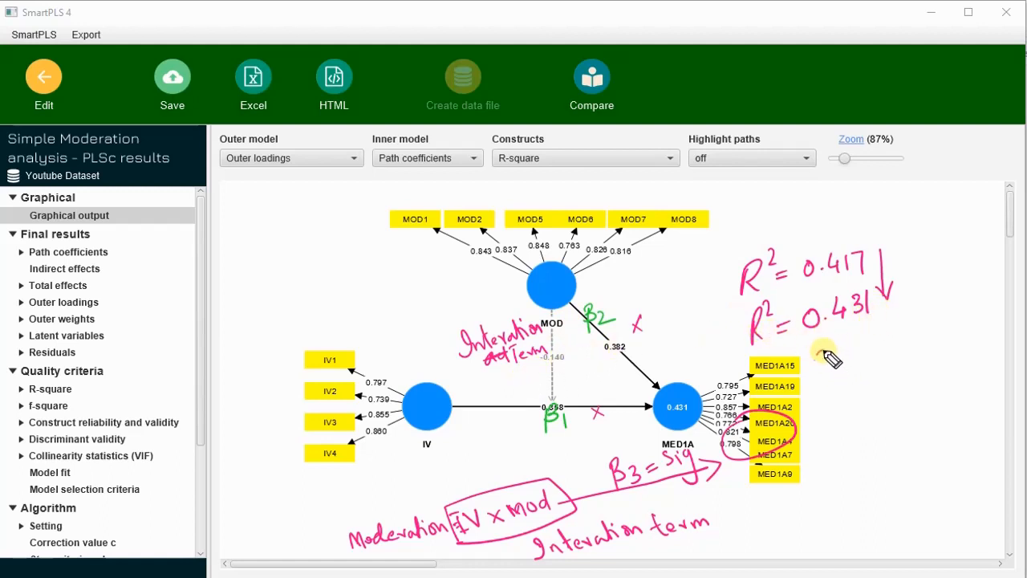
Step: Handwrite "Change in R² = 0.431 - 0.417" below the two R² notes
mouse_move(823, 354)
left_mouse_down()
mouse_move(874, 351)
mouse_move(876, 372)
mouse_move(878, 350)
mouse_move(935, 340)
mouse_move(950, 314)
left_mouse_up()
left_click_drag(832, 405, 841, 403)
mouse_move(833, 411)
left_mouse_down()
mouse_move(880, 384)
mouse_move(898, 398)
mouse_move(963, 370)
mouse_move(959, 377)
left_mouse_up()
left_click(947, 382)
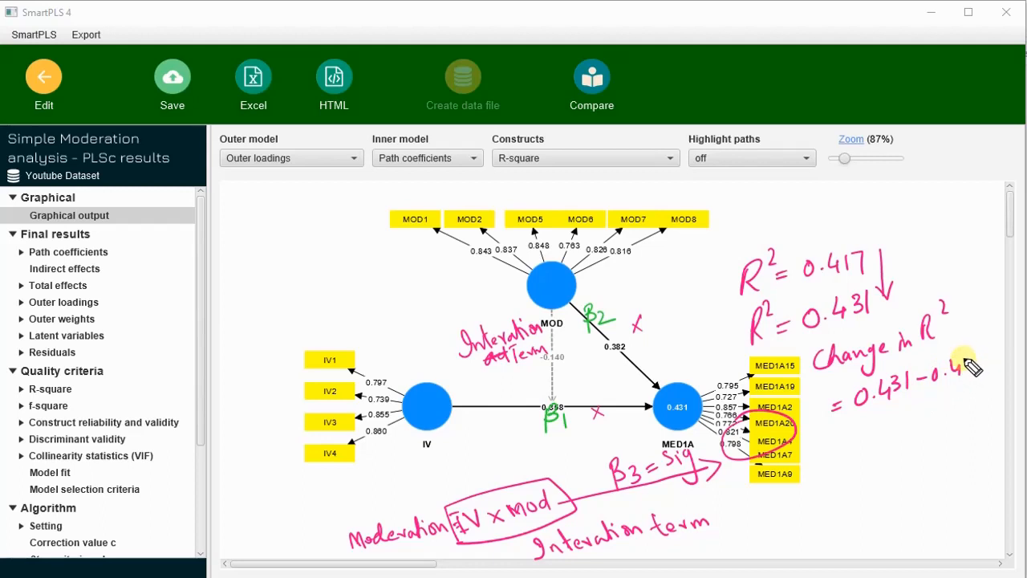
left_click_drag(971, 350, 974, 373)
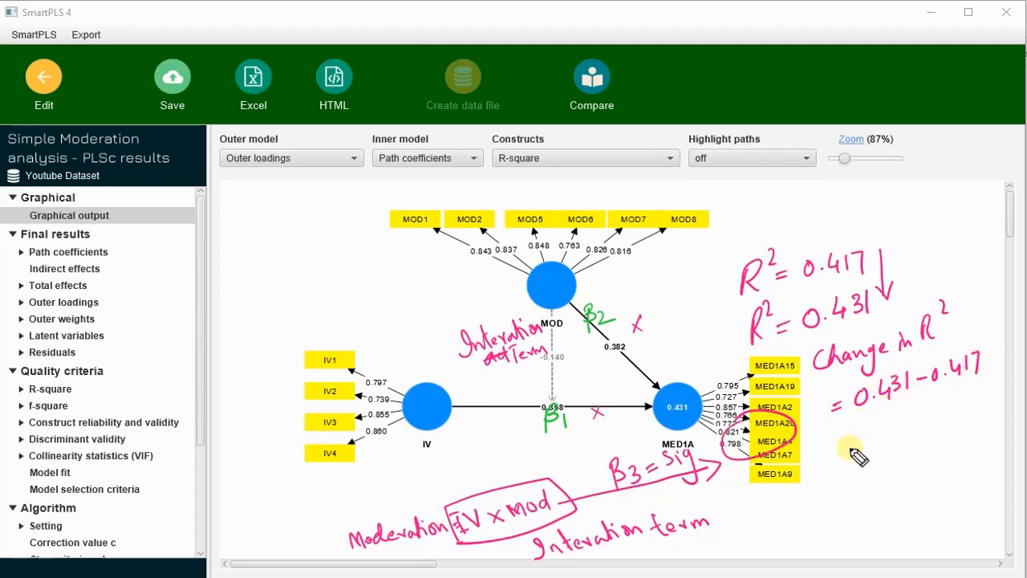
Step: Handwrite the difference "= 0.014" under the subtraction and circle it
left_click_drag(853, 438, 866, 435)
mouse_move(849, 446)
left_mouse_down()
mouse_move(895, 423)
mouse_move(959, 413)
mouse_move(955, 423)
mouse_move(891, 410)
mouse_move(963, 424)
mouse_move(867, 420)
left_mouse_up()
left_click(913, 427)
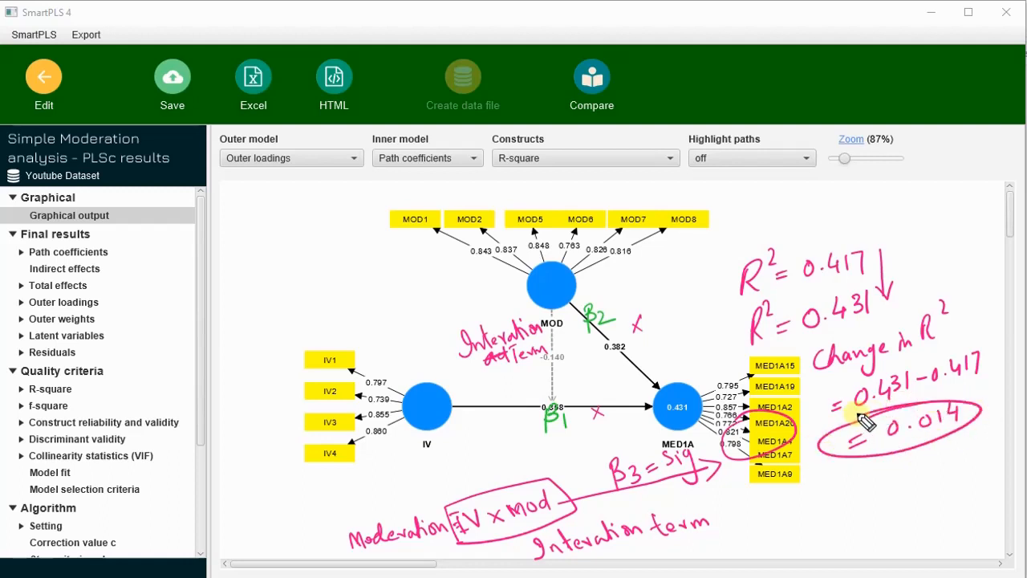
Step: Handwrite "= 1.4%" and "Significant" below the circled change in R²
mouse_move(920, 459)
left_mouse_down()
mouse_move(907, 476)
mouse_move(963, 466)
mouse_move(938, 474)
left_mouse_up()
left_click(932, 466)
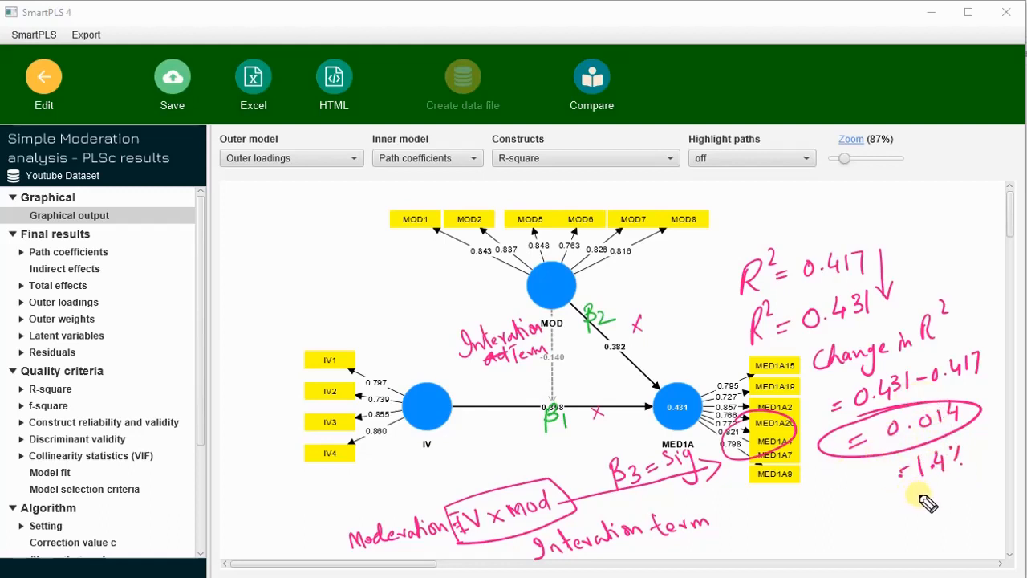
mouse_move(917, 495)
left_mouse_down()
mouse_move(979, 482)
mouse_move(981, 500)
mouse_move(1013, 476)
left_mouse_up()
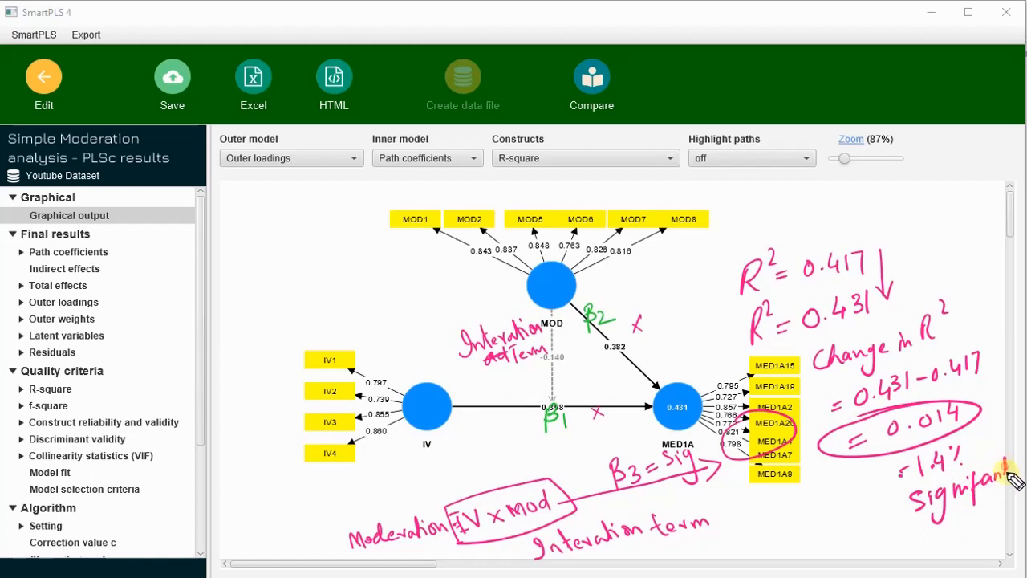
left_click_drag(1013, 465, 1007, 477)
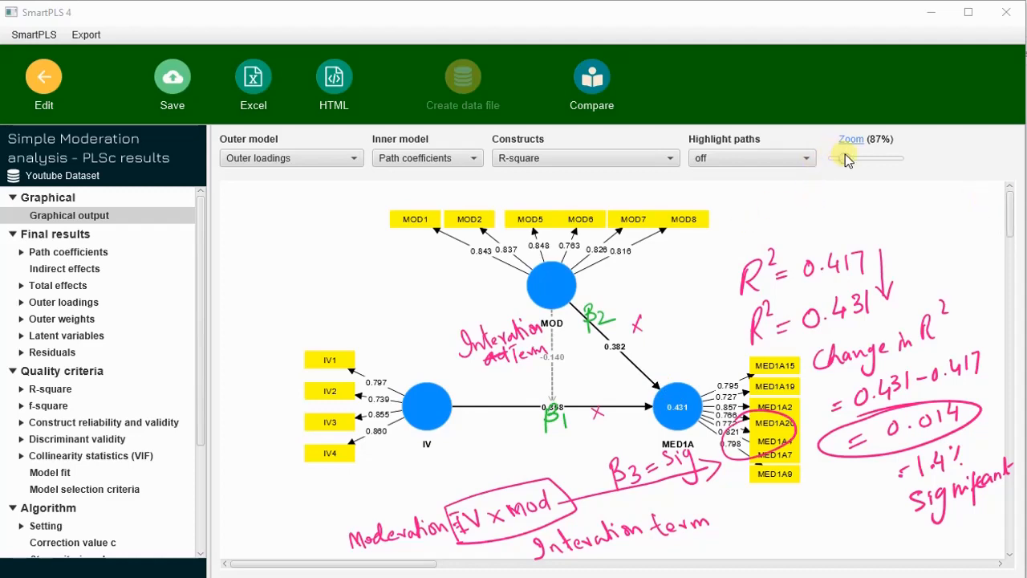
Step: Return to the model, open the consistent PLS-SEM bootstrapping setup and clear all handwritten annotations
left_click_drag(847, 158, 849, 163)
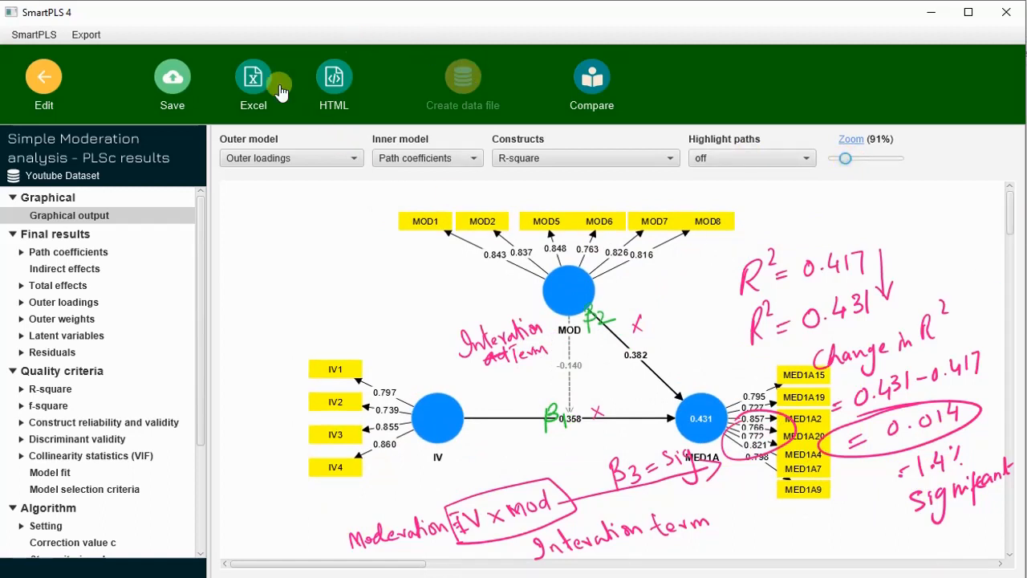
left_click(44, 77)
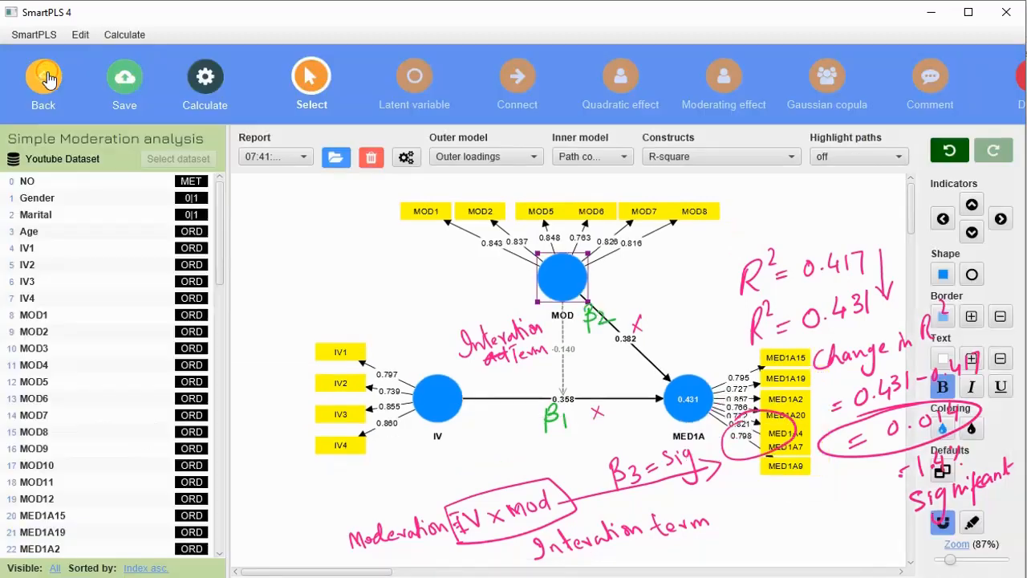
left_click(207, 77)
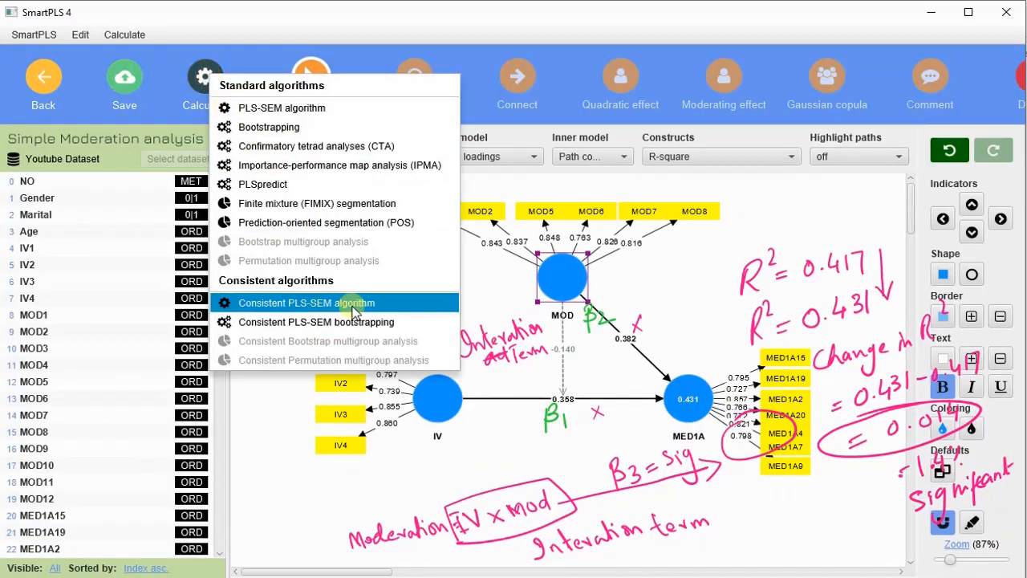
left_click(356, 325)
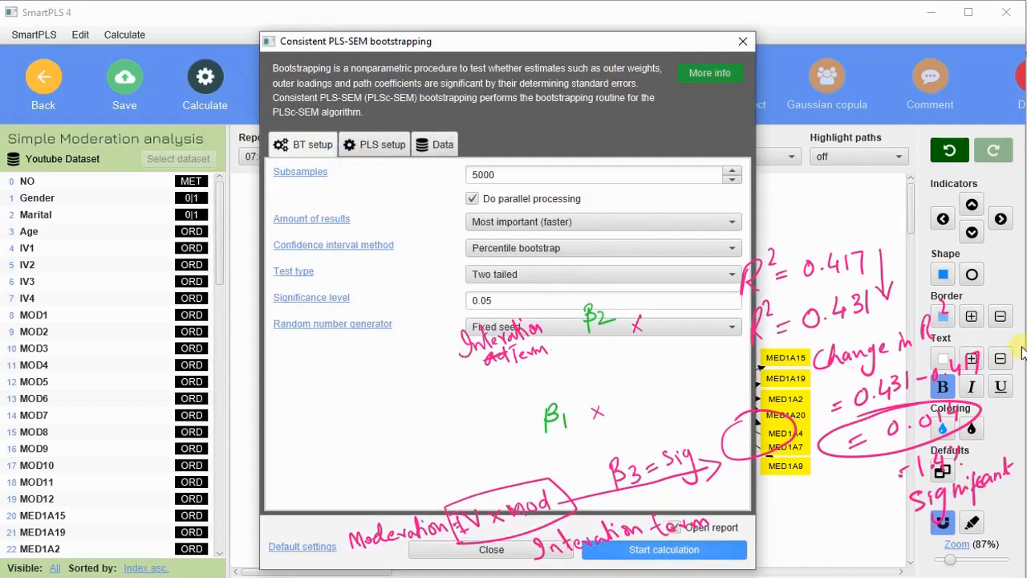
left_click(1026, 305)
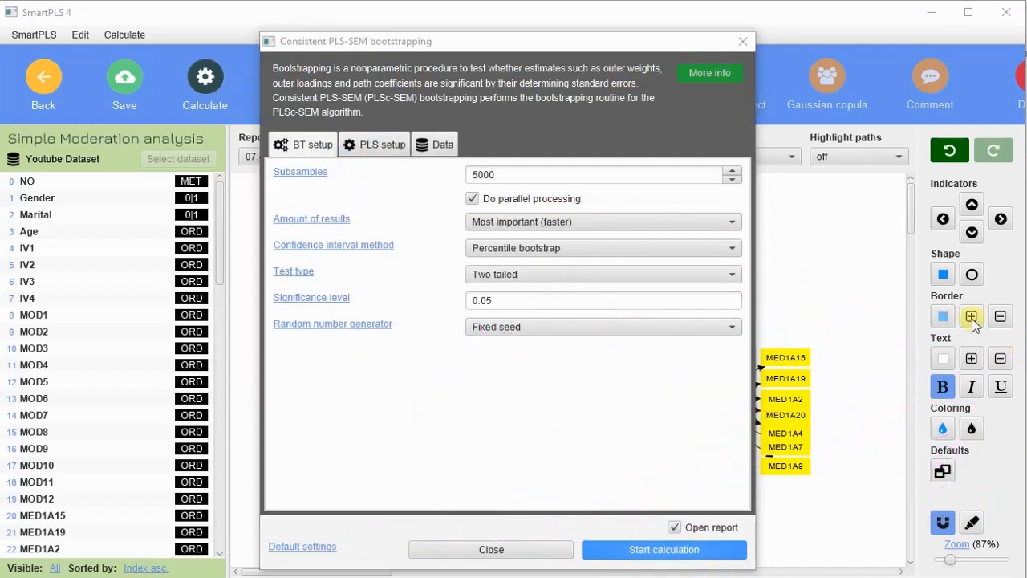
Step: Set the confidence interval method to bias-corrected and accelerated (BCa) bootstrap and run the bootstrapping with 5000 subsamples, two tailed, at 0.05 significance
left_click(680, 550)
left_click(584, 250)
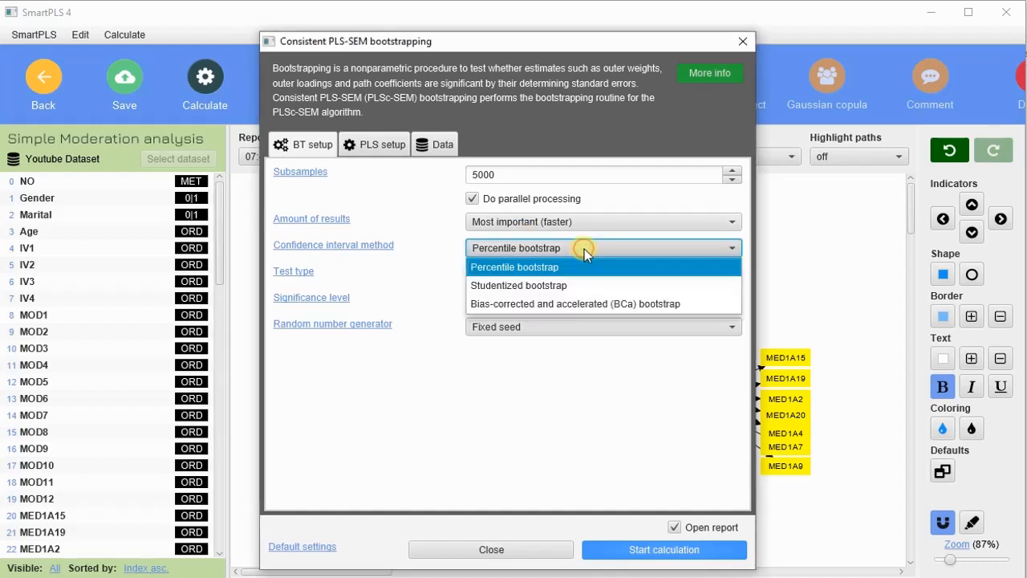
left_click(595, 304)
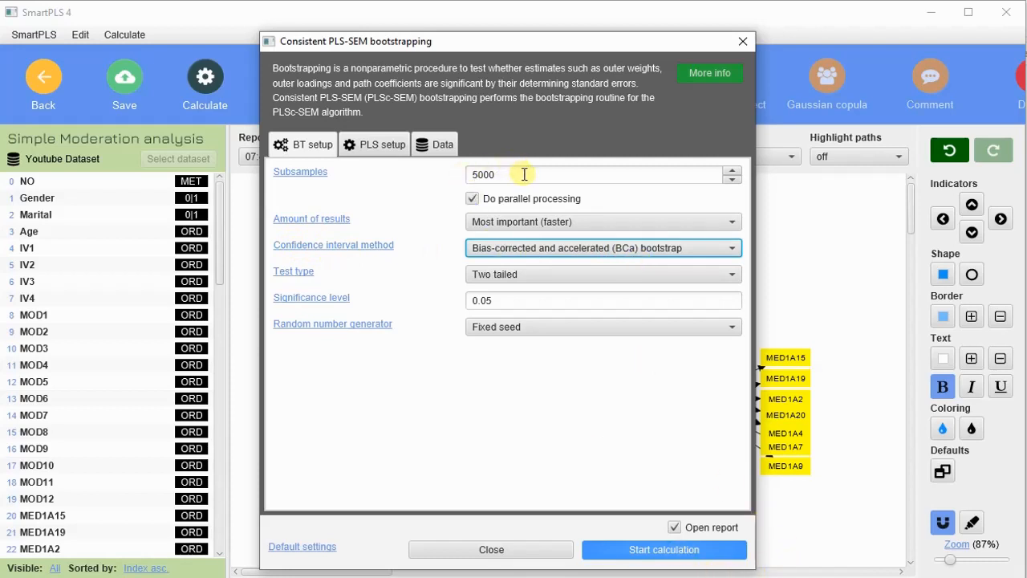
left_click(374, 144)
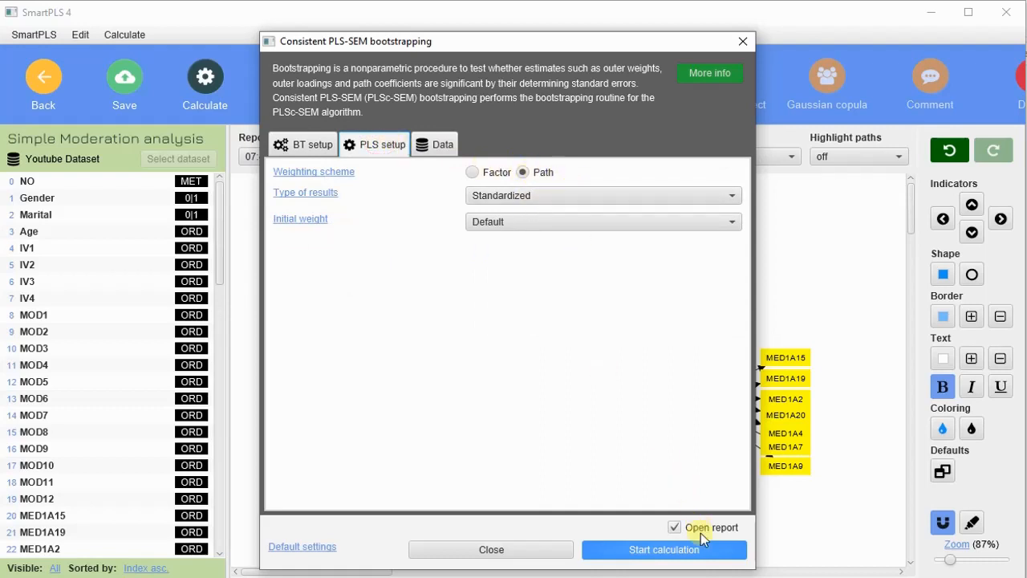
left_click(709, 560)
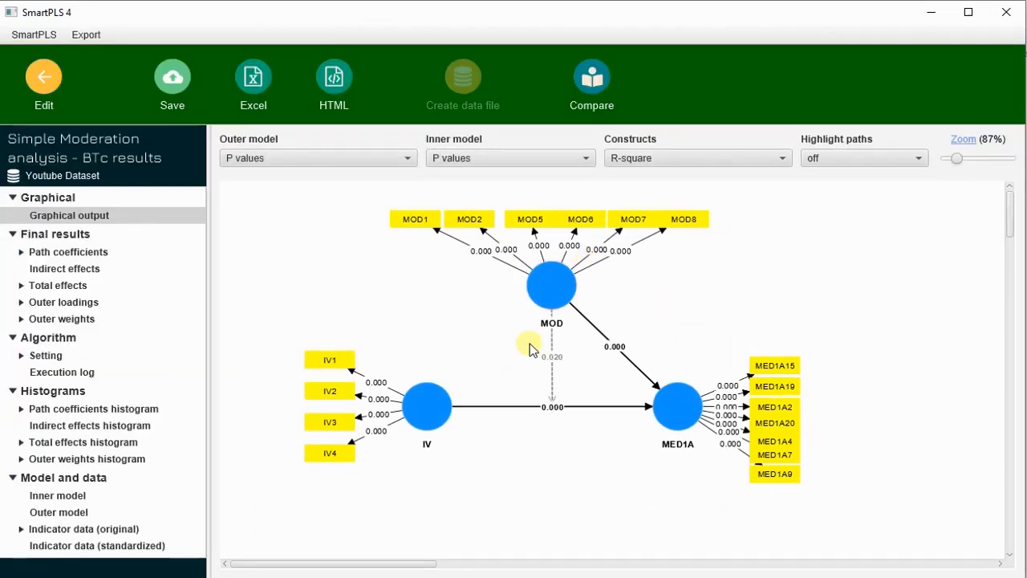
left_click_drag(956, 158, 963, 157)
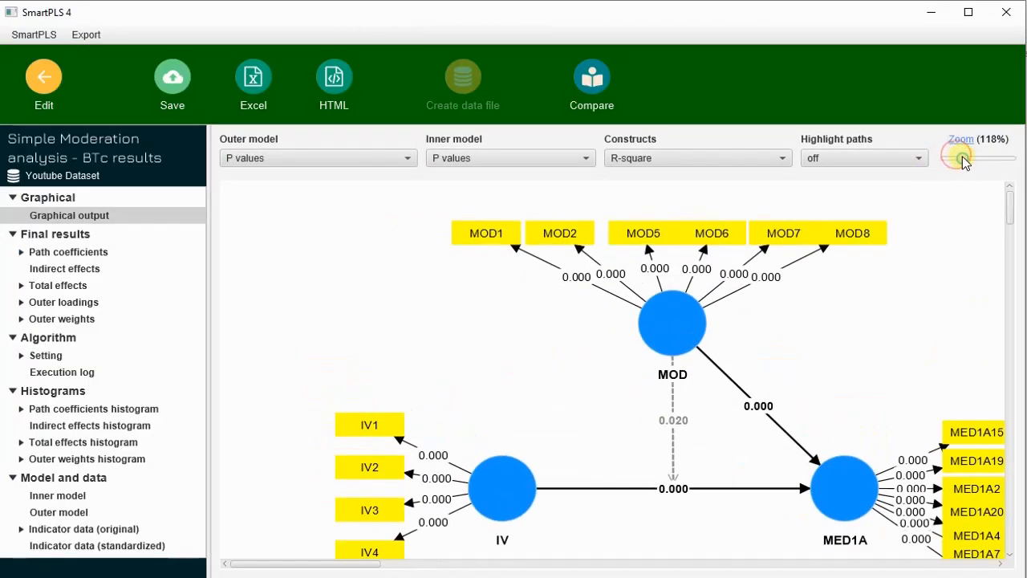
Step: Show the outer weights/loadings and p values on the outer model of the bootstrapping diagram
scroll(889, 287, "down", 1)
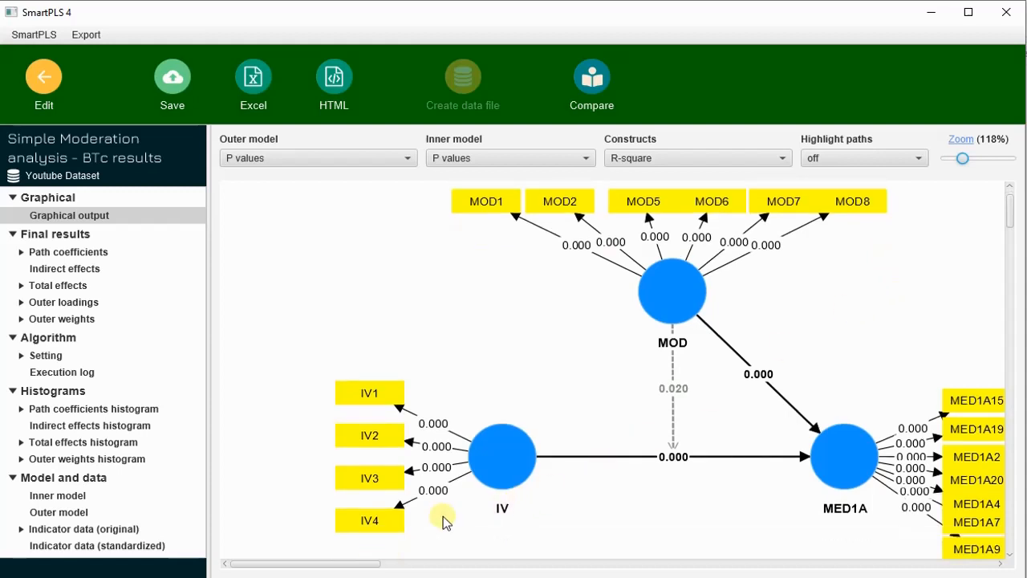
left_click_drag(338, 570, 351, 565)
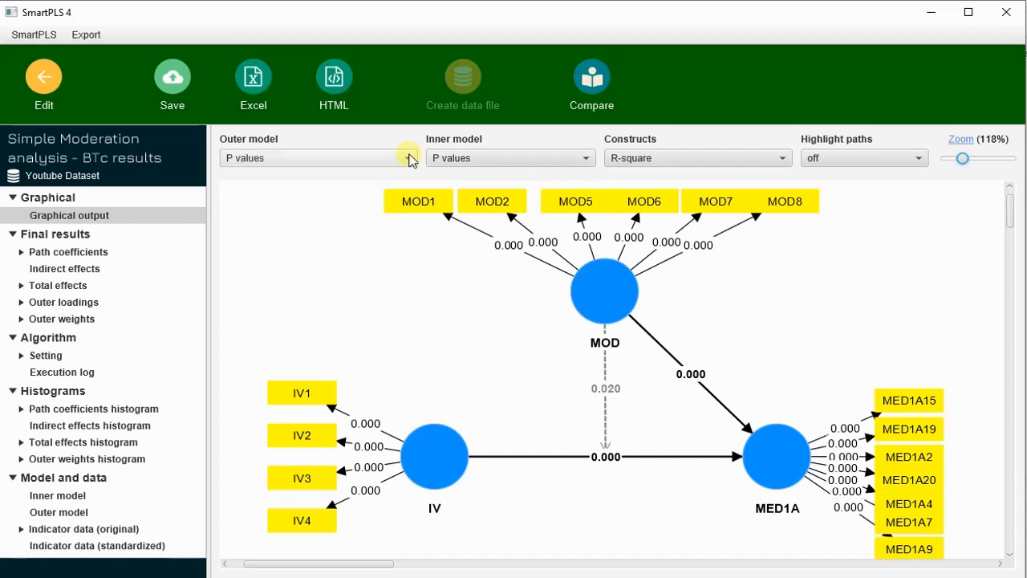
left_click(394, 159)
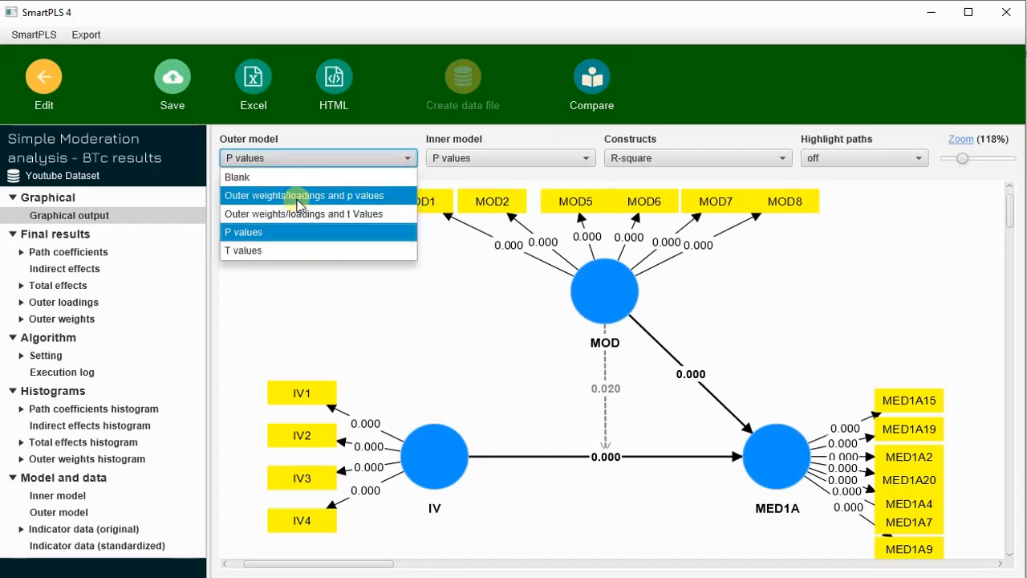
left_click(298, 201)
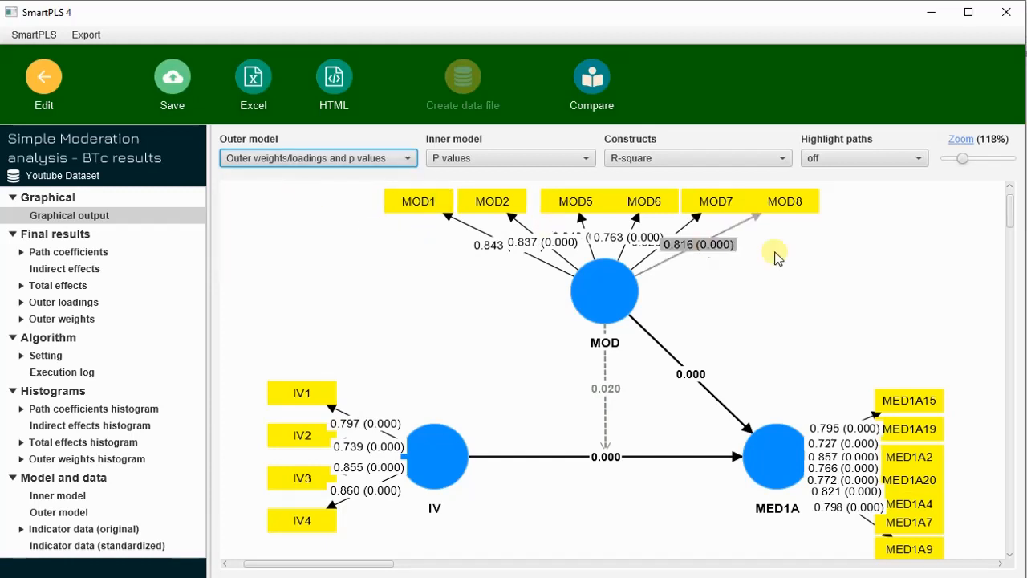
Step: Display T values for the outer model and path coefficients and p values for the inner model
left_click(371, 168)
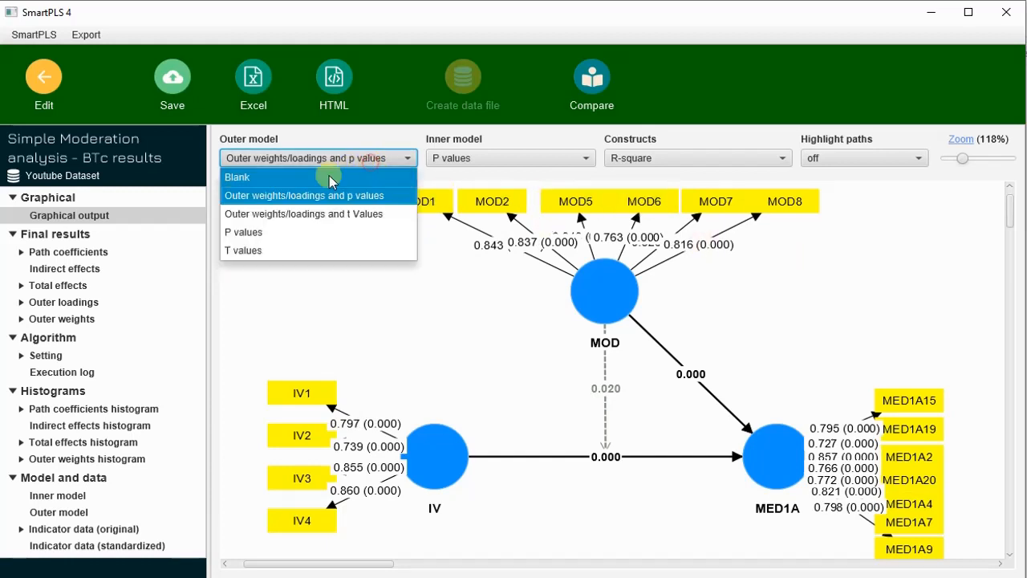
left_click(279, 248)
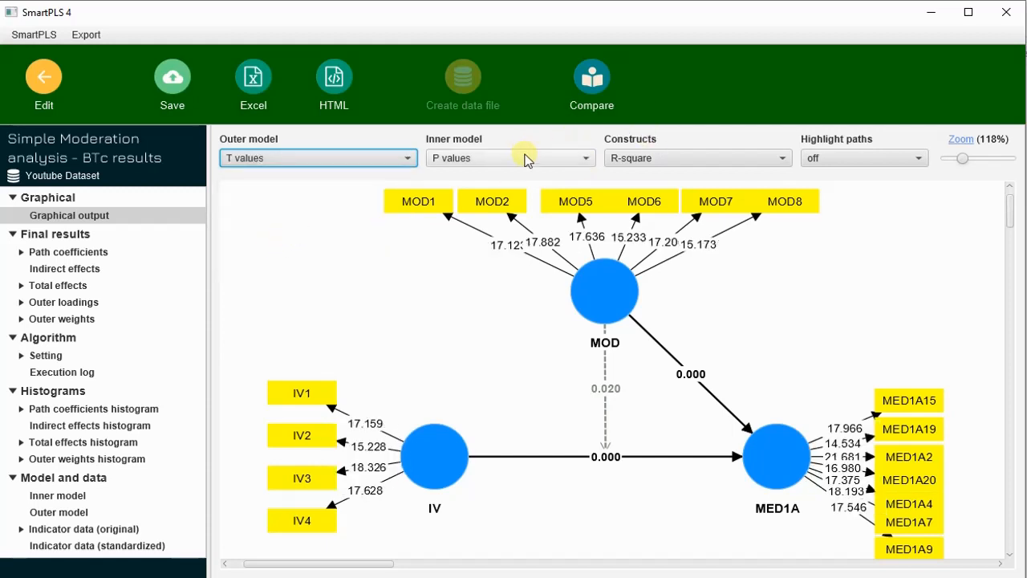
left_click(531, 159)
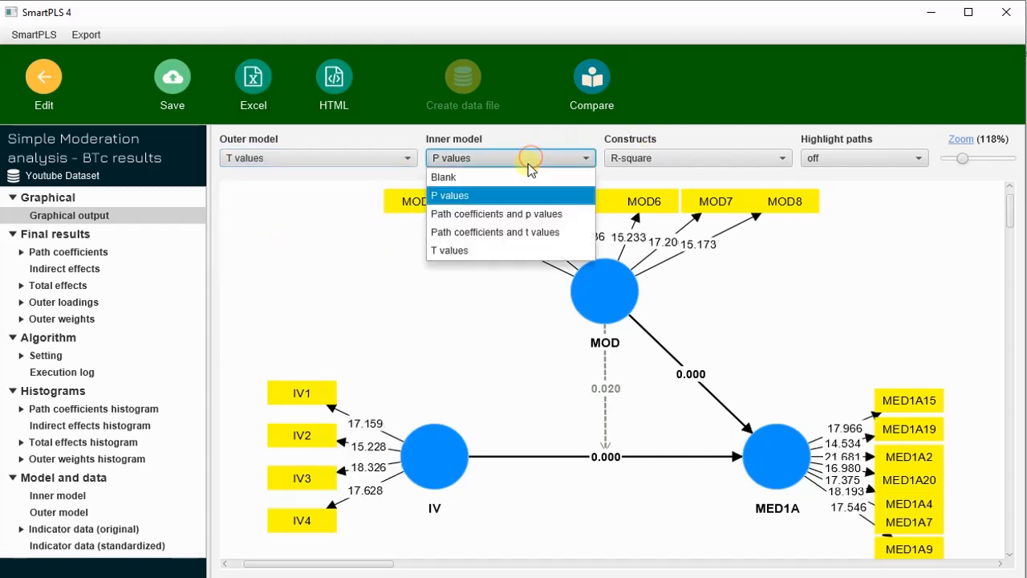
left_click(529, 215)
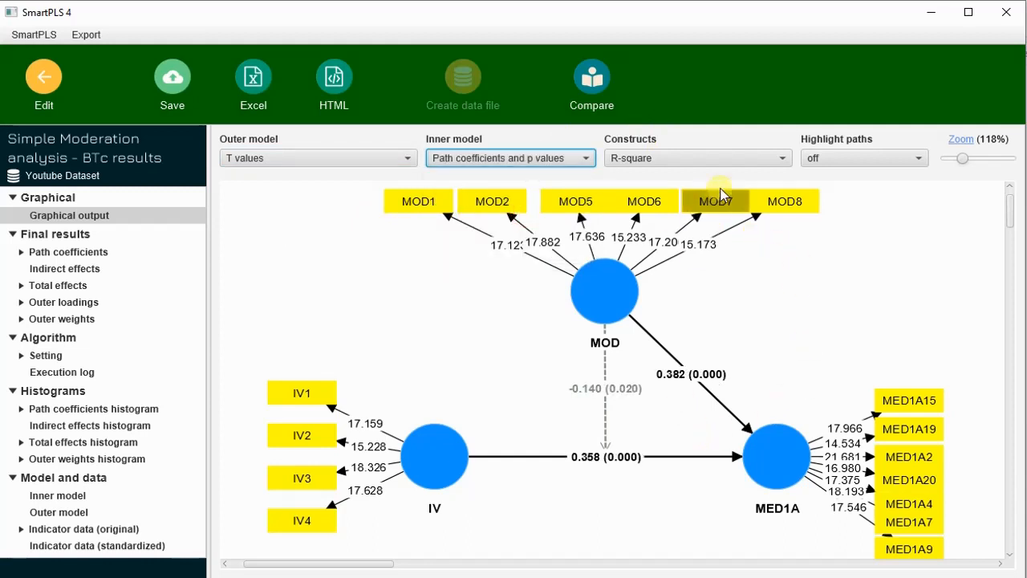
Step: Review the value options for the constructs and keep R-square selected
left_click(743, 164)
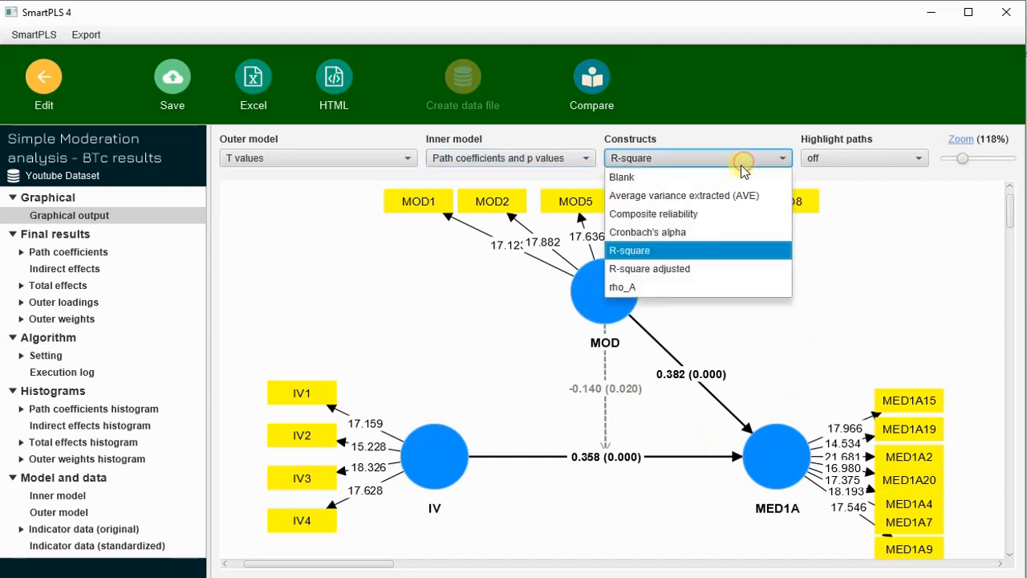
left_click(717, 251)
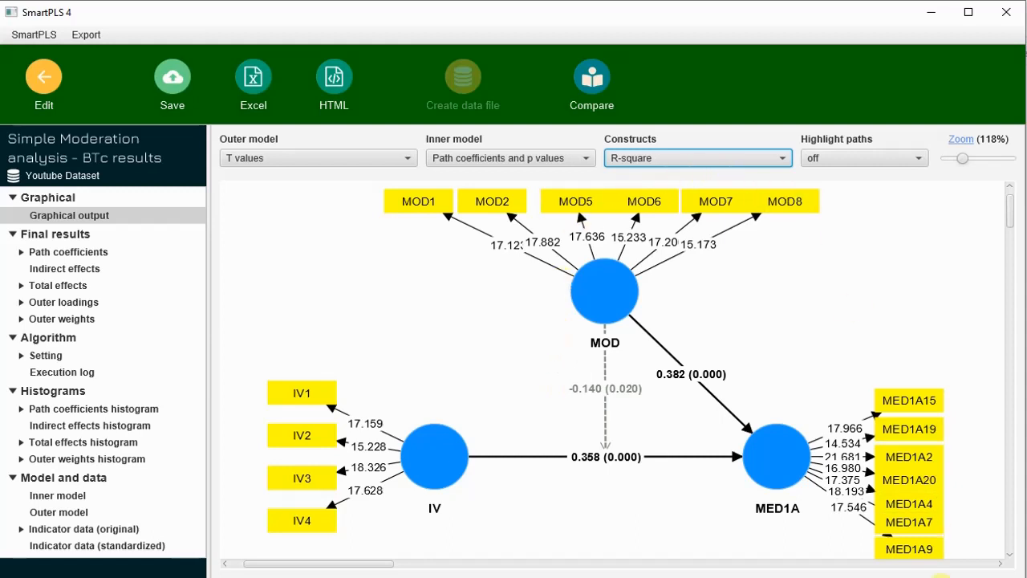
left_click(746, 157)
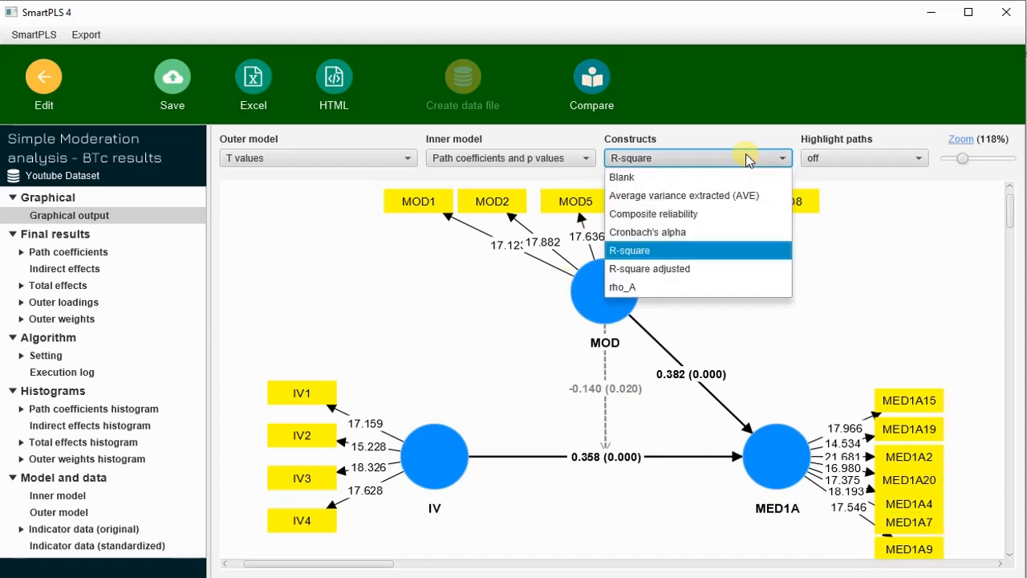
left_click(887, 236)
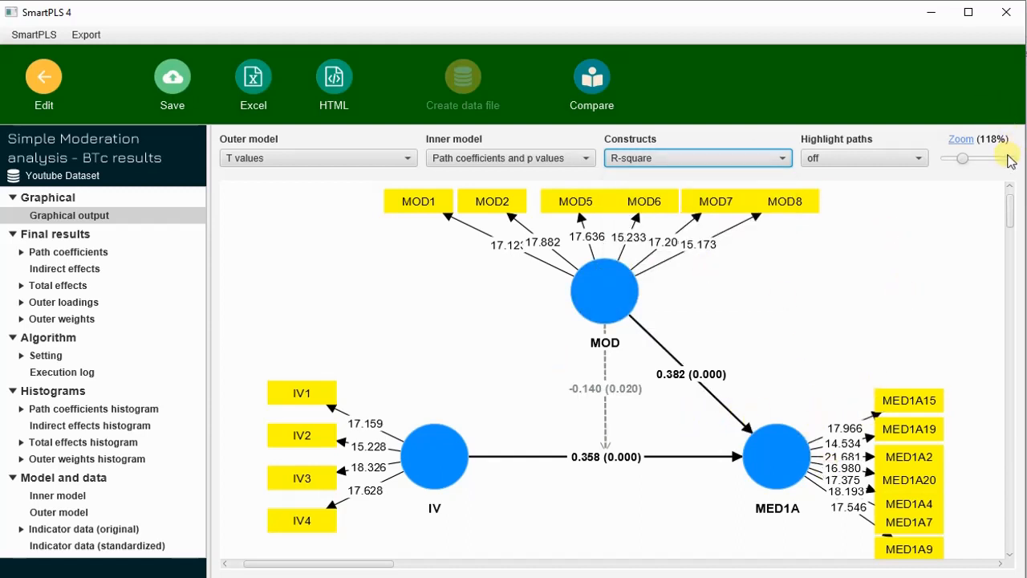
Step: Examine MOD's moderating effect on the IV–MED1A path and its p value in the enlarged diagram
left_click(967, 163)
left_click_drag(968, 167, 970, 162)
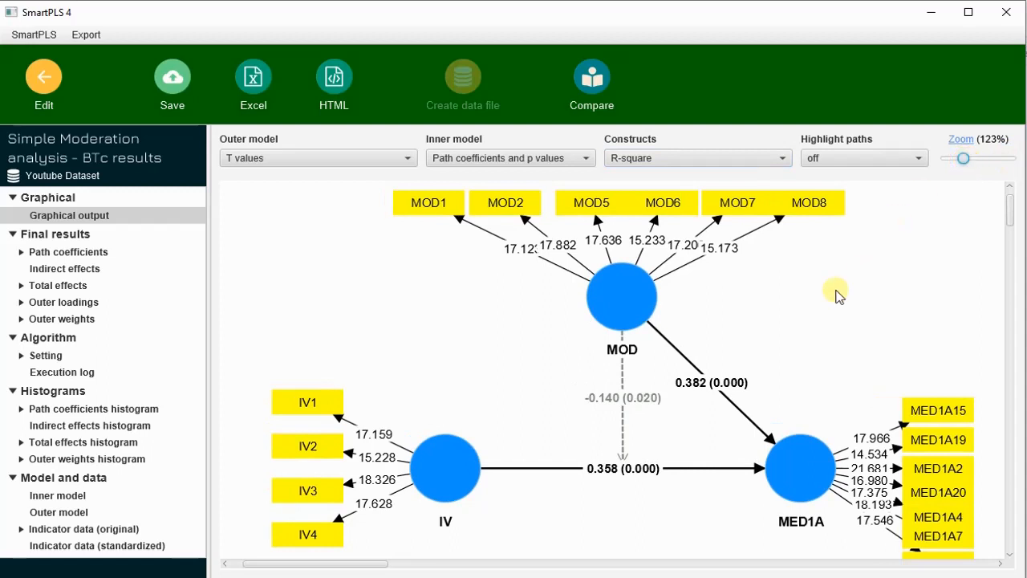
scroll(838, 294, "down", 1)
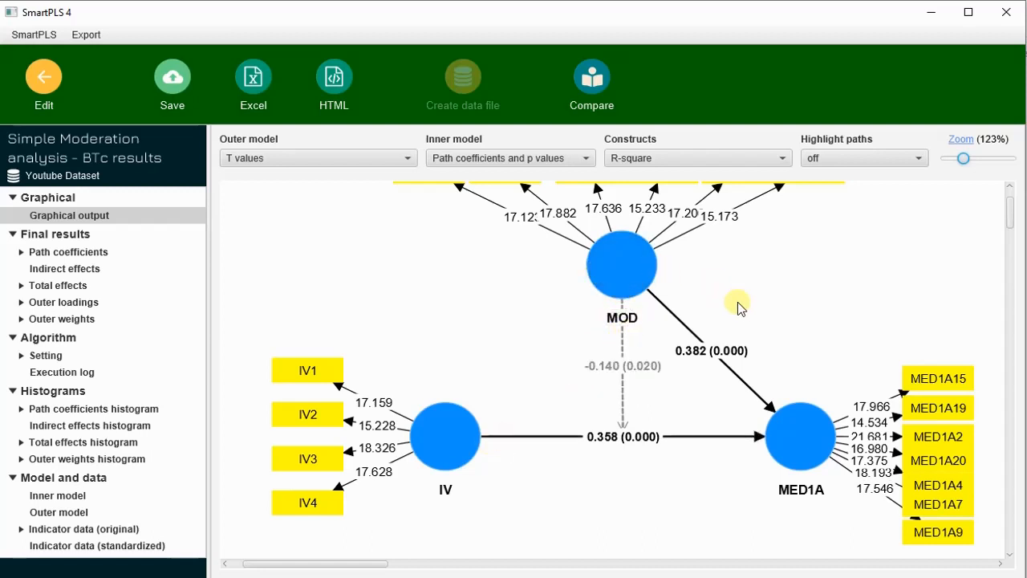
scroll(750, 320, "up", 1)
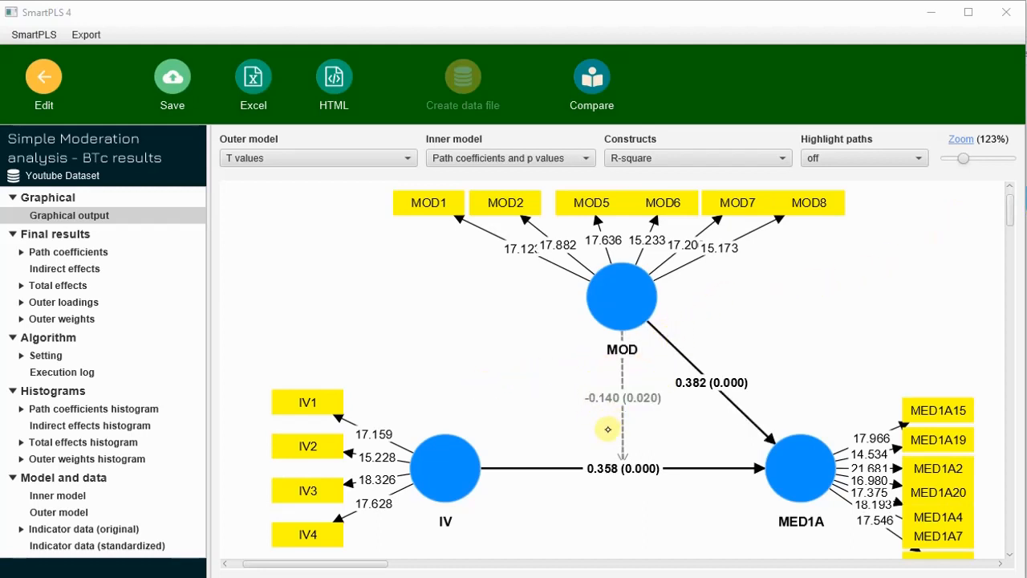
left_click(623, 305)
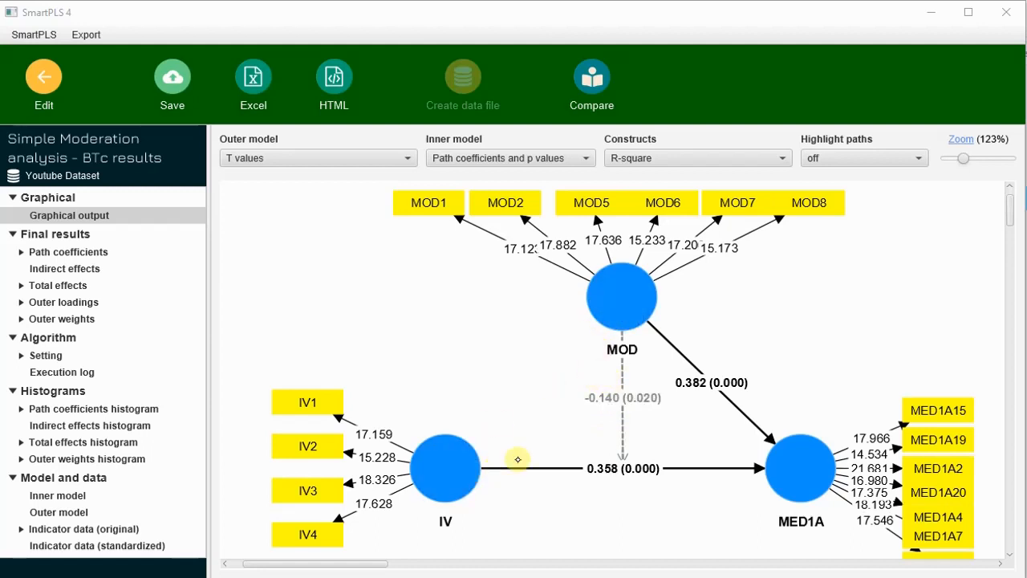
left_click(800, 470)
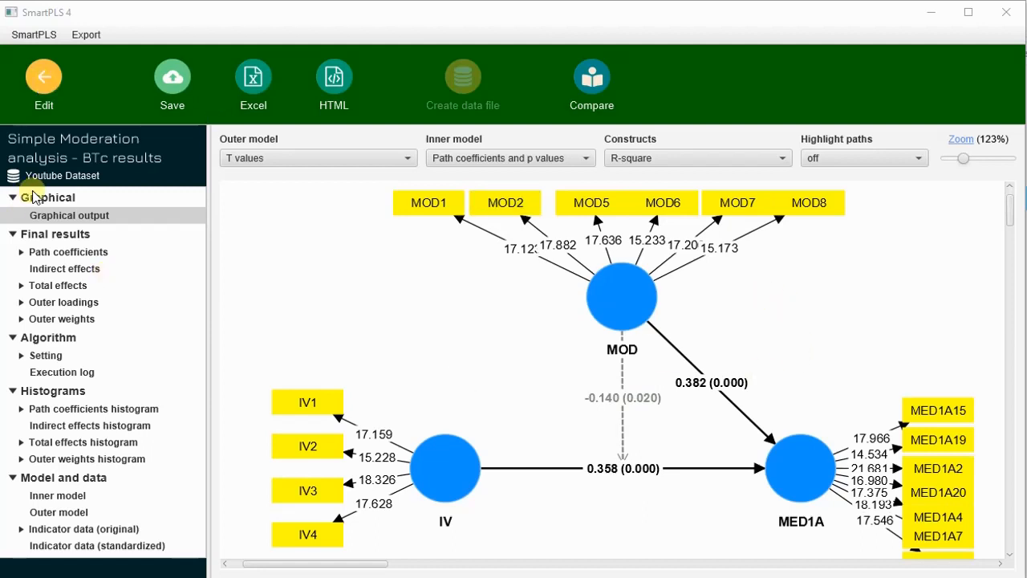
Step: Open the path coefficients results table and handwrite "Accept" beside the MOD x IV -> MED1A row
left_click(84, 253)
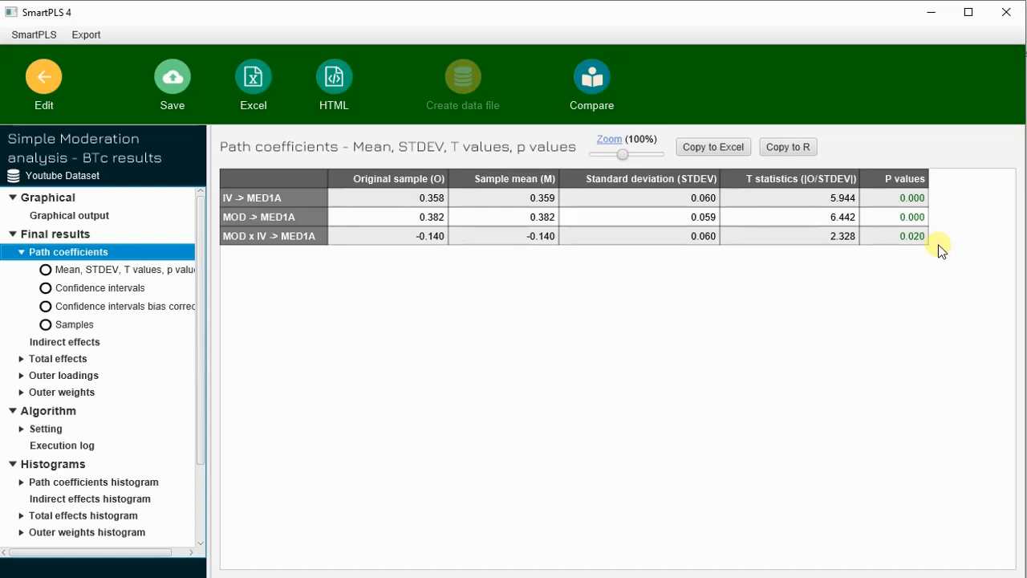
left_click(1026, 410)
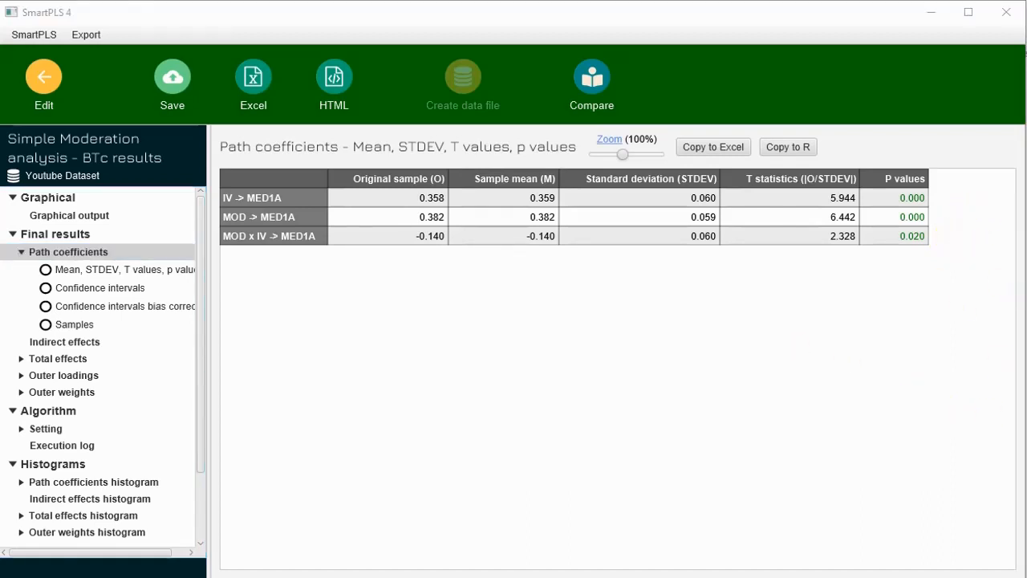
left_click(948, 229)
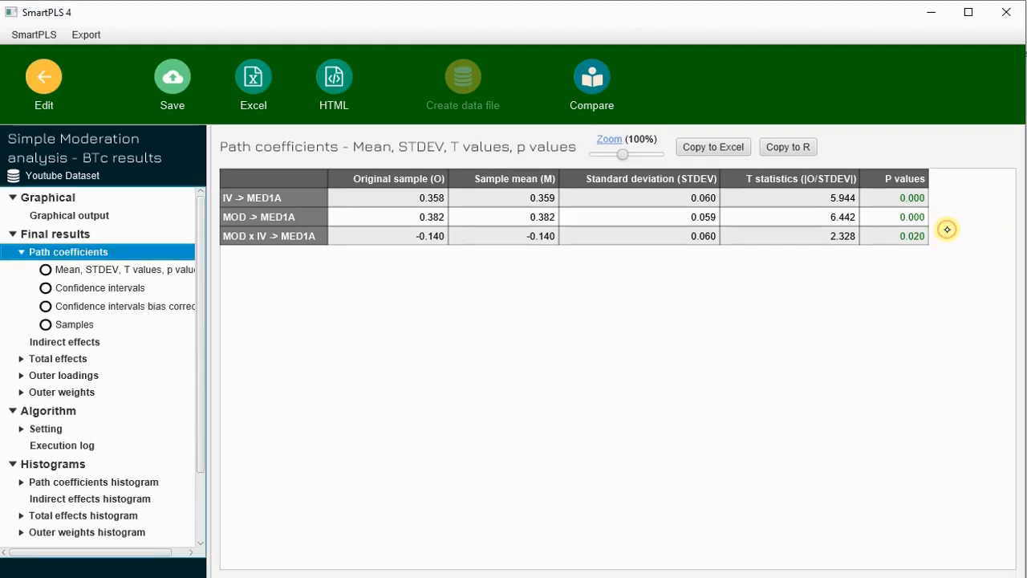
left_click(947, 230)
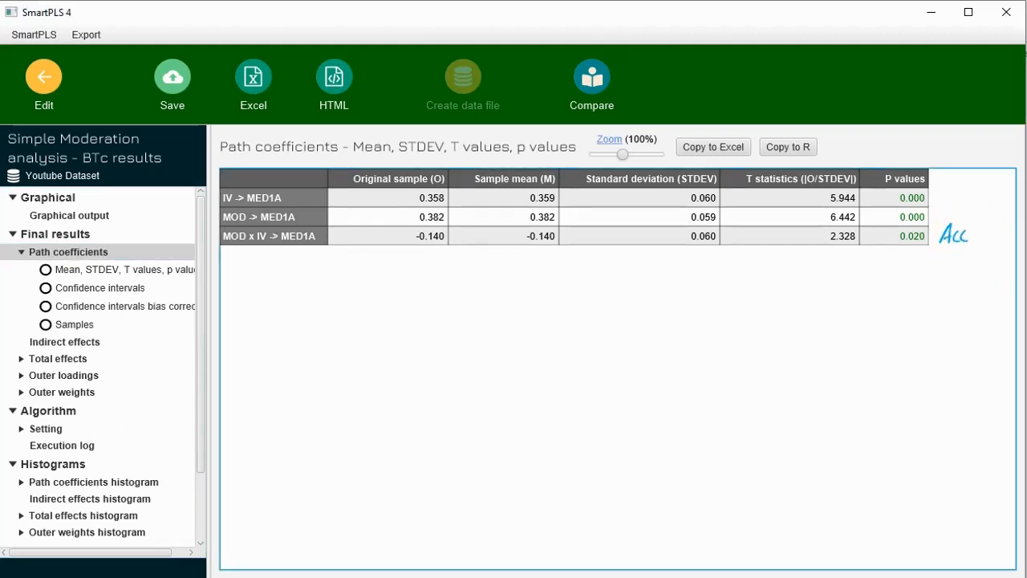
left_click_drag(986, 232, 1006, 225)
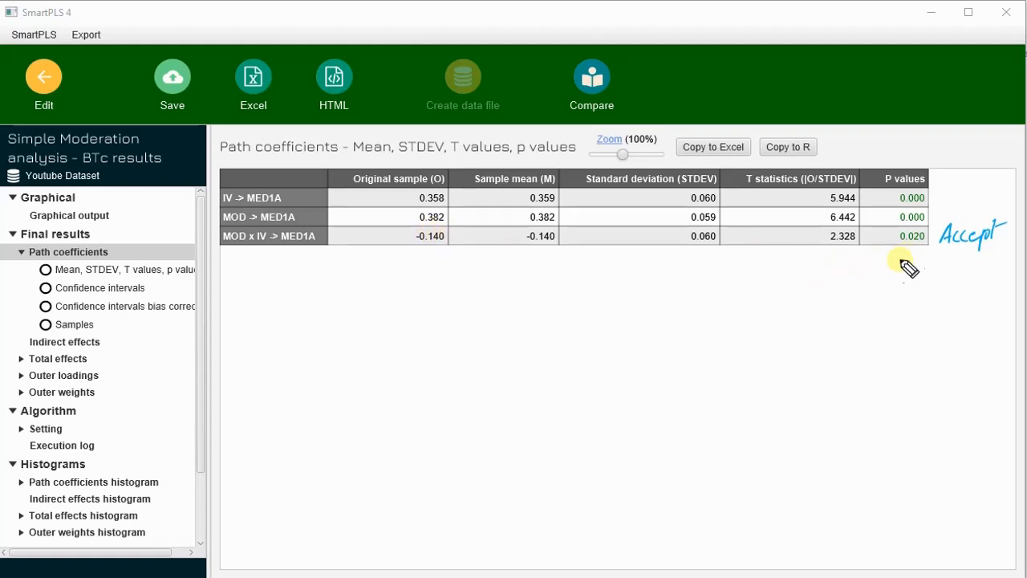
Step: Handwrite "P<0.05" and "P>0.05" below the table, circle the interaction's p value, and add the notes "red" and "Insignificant"
mouse_move(859, 285)
left_mouse_down()
mouse_move(882, 267)
mouse_move(987, 265)
left_mouse_up()
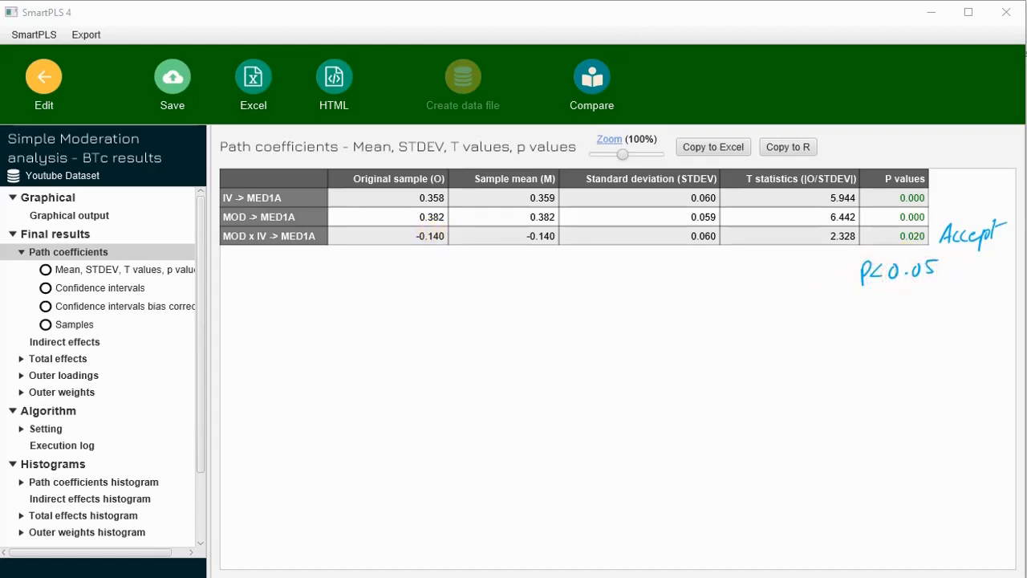
left_click_drag(865, 319, 947, 313)
left_click_drag(917, 239, 923, 227)
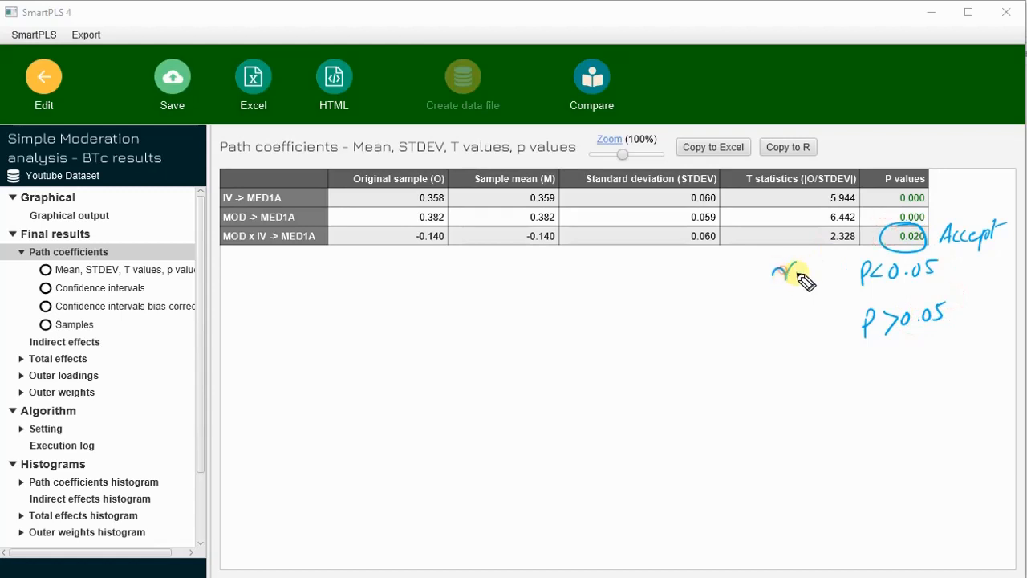
mouse_move(774, 267)
left_mouse_down()
mouse_move(812, 269)
mouse_move(825, 253)
left_mouse_up()
mouse_move(716, 331)
left_mouse_down()
mouse_move(720, 345)
mouse_move(761, 332)
mouse_move(747, 342)
mouse_move(786, 314)
mouse_move(798, 327)
mouse_move(843, 309)
left_mouse_up()
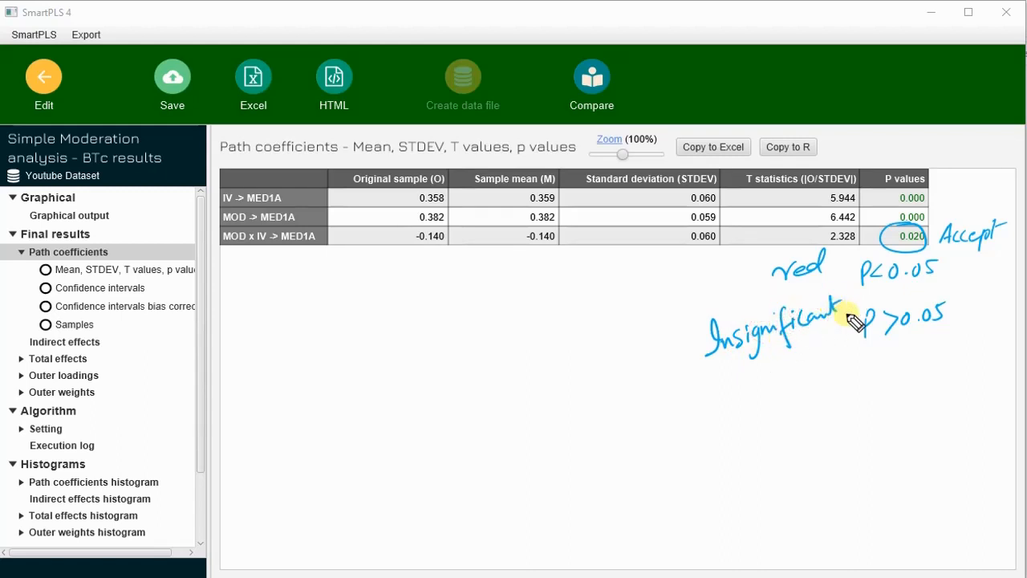
Step: Clear the handwritten annotations and return from the bootstrapping results to the model
mouse_move(1018, 219)
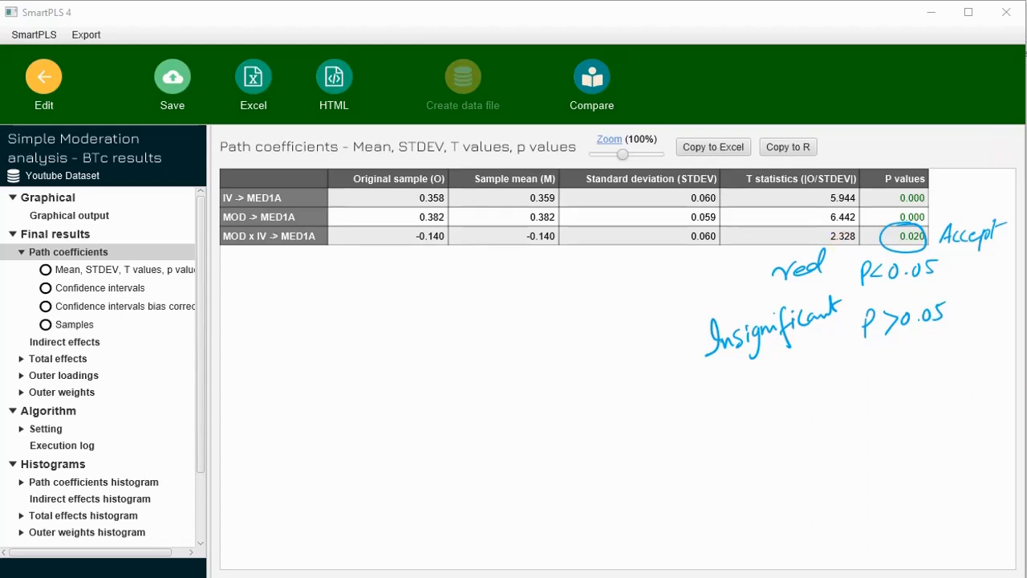
key("Escape")
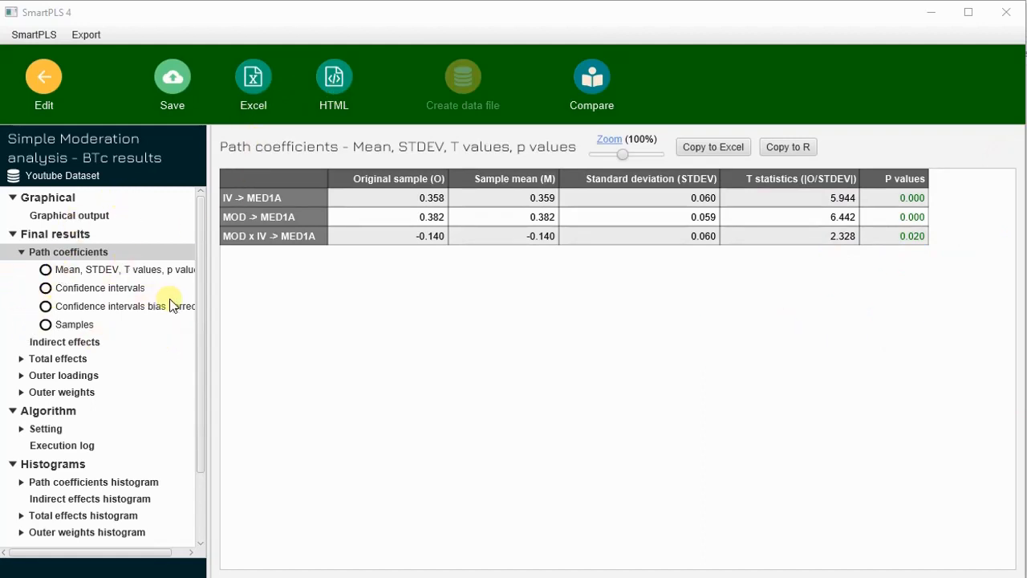
scroll(171, 309, "down", 1)
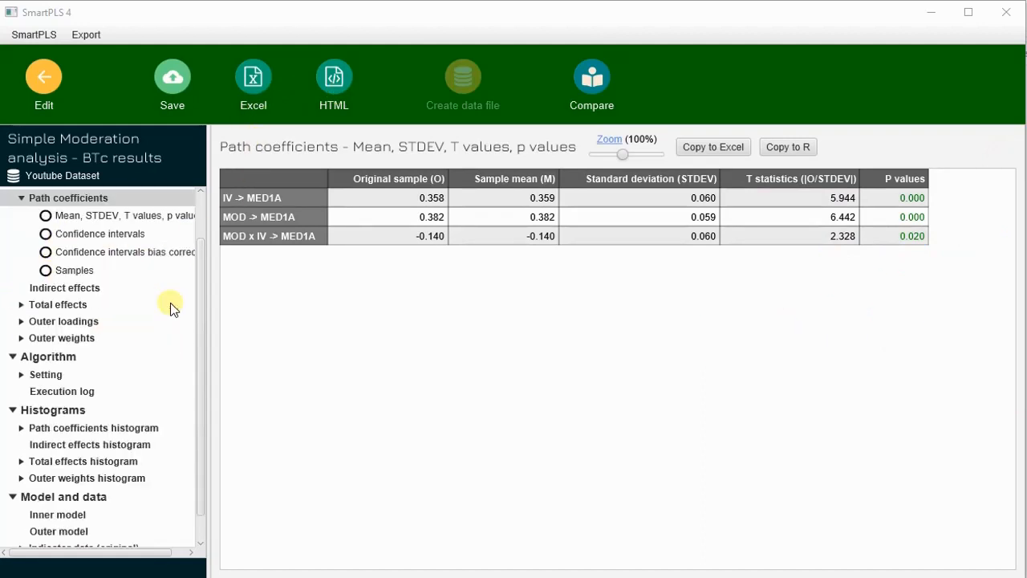
left_click(44, 78)
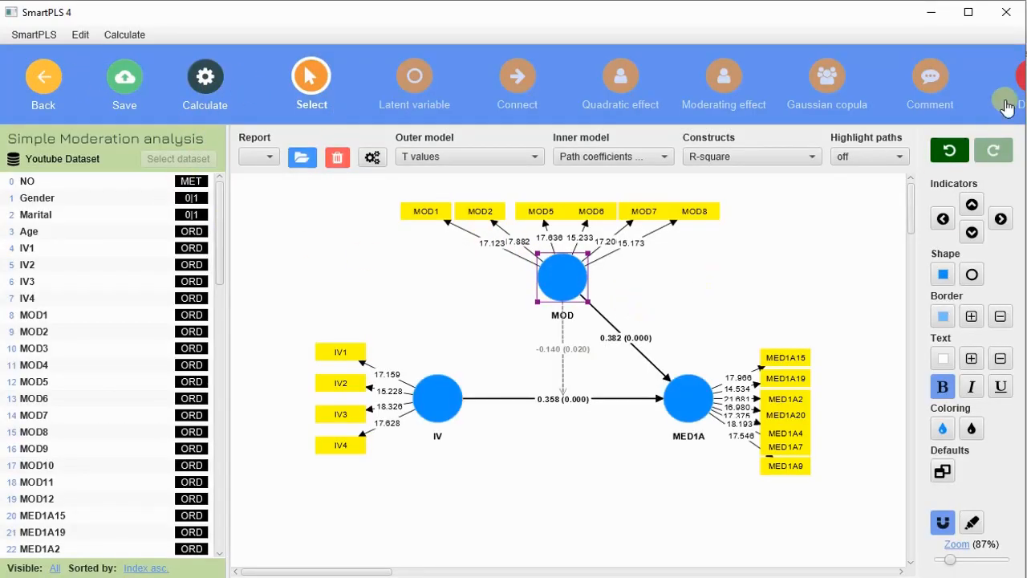
Step: Run the standard PLS-SEM algorithm with the Path weighting scheme, standardized results and default initial weights, opening the report
left_click_drag(952, 561, 956, 561)
left_click_drag(274, 574, 292, 573)
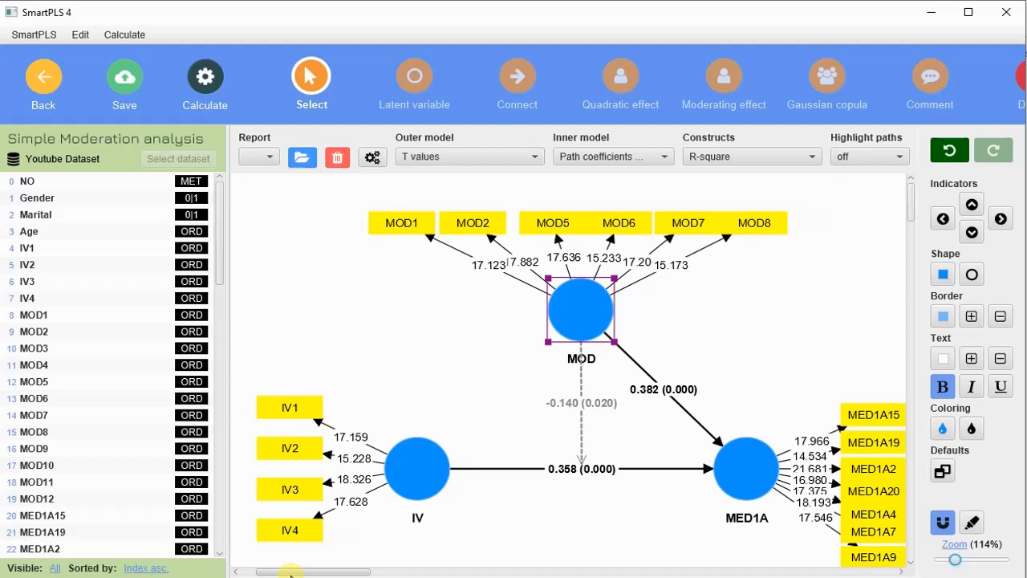
left_click_drag(292, 573, 293, 573)
left_click(205, 76)
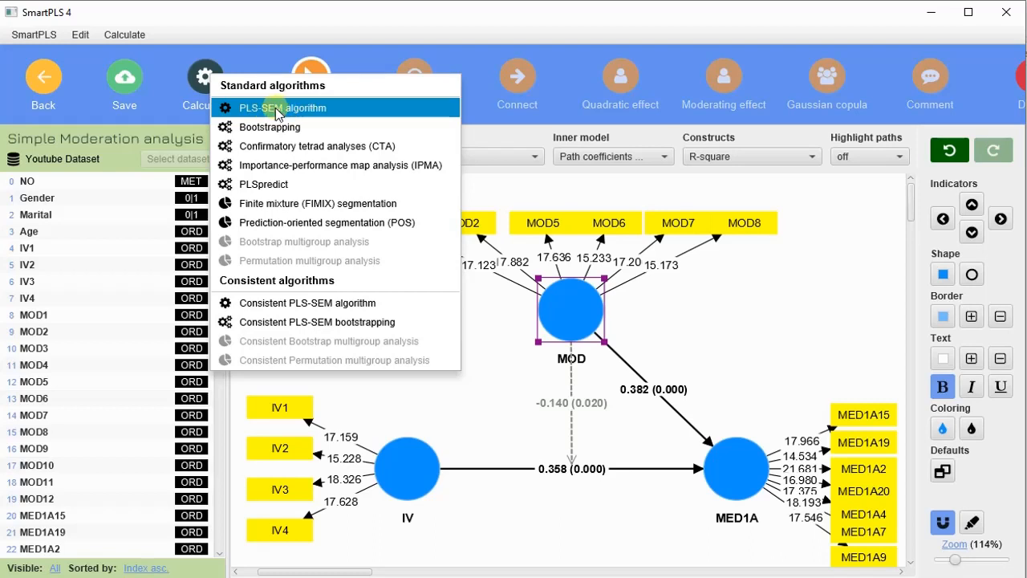
left_click(276, 109)
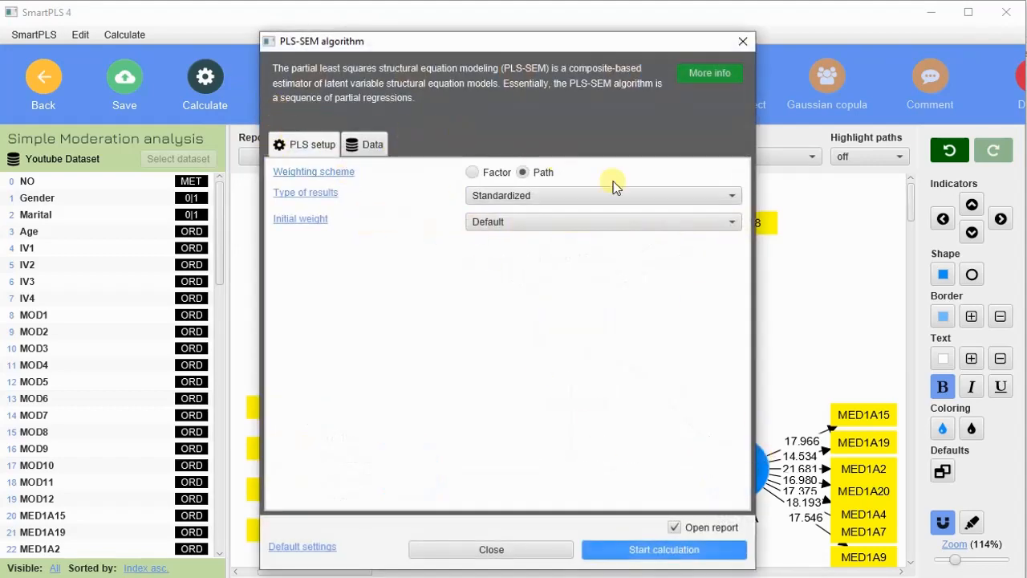
left_click(664, 550)
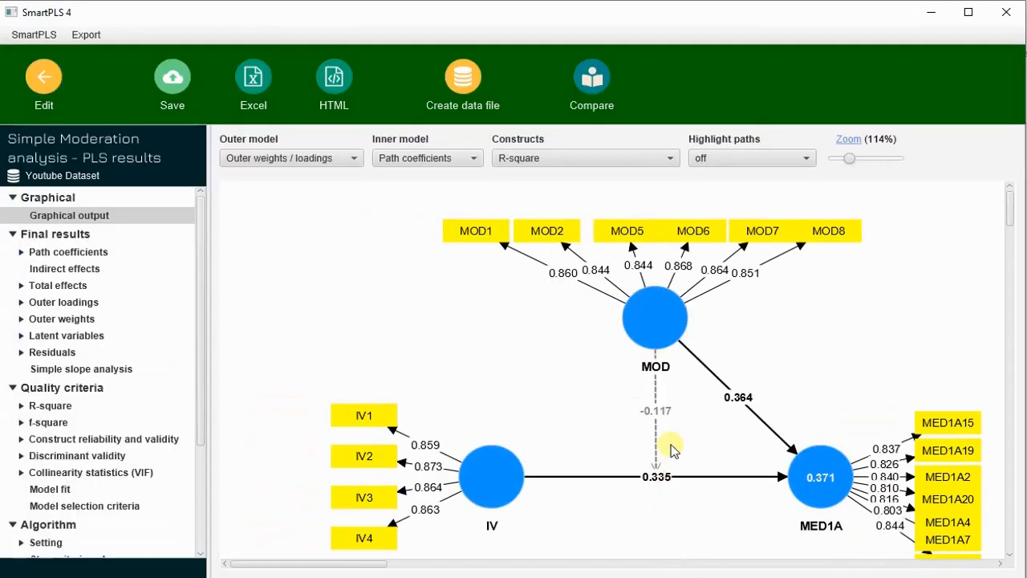
Step: Inspect the path coefficients among IV, MOD and MED1A in the model diagram at 132% zoom and in the matrix table
mouse_move(664, 329)
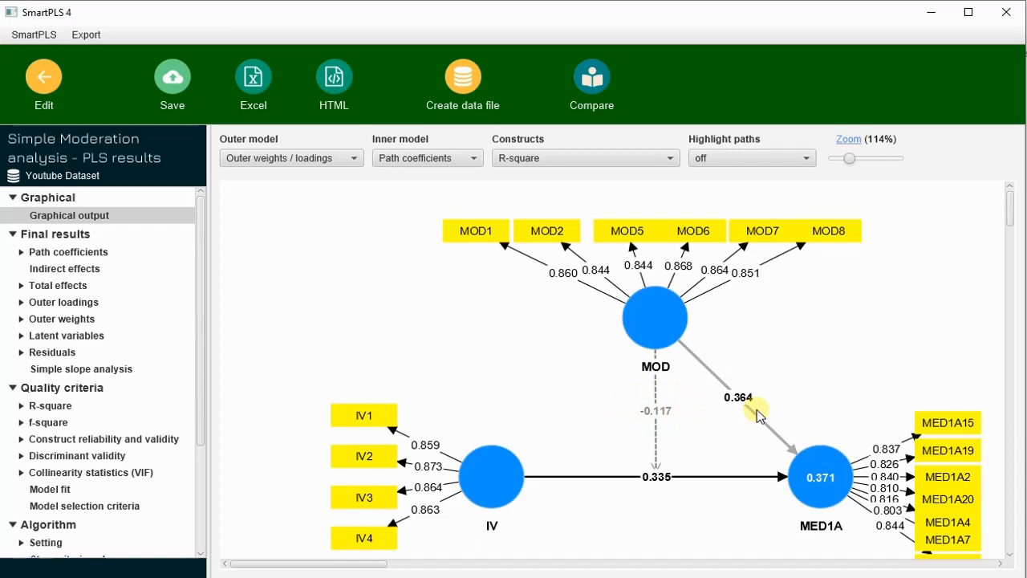
left_click_drag(849, 158, 855, 164)
scroll(830, 309, "down", 1)
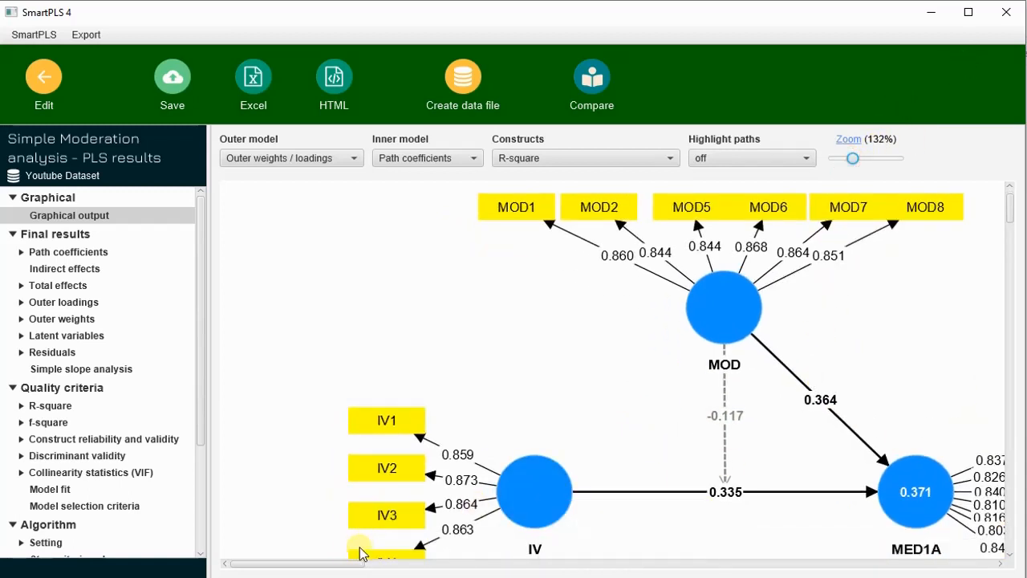
left_click_drag(342, 568, 363, 568)
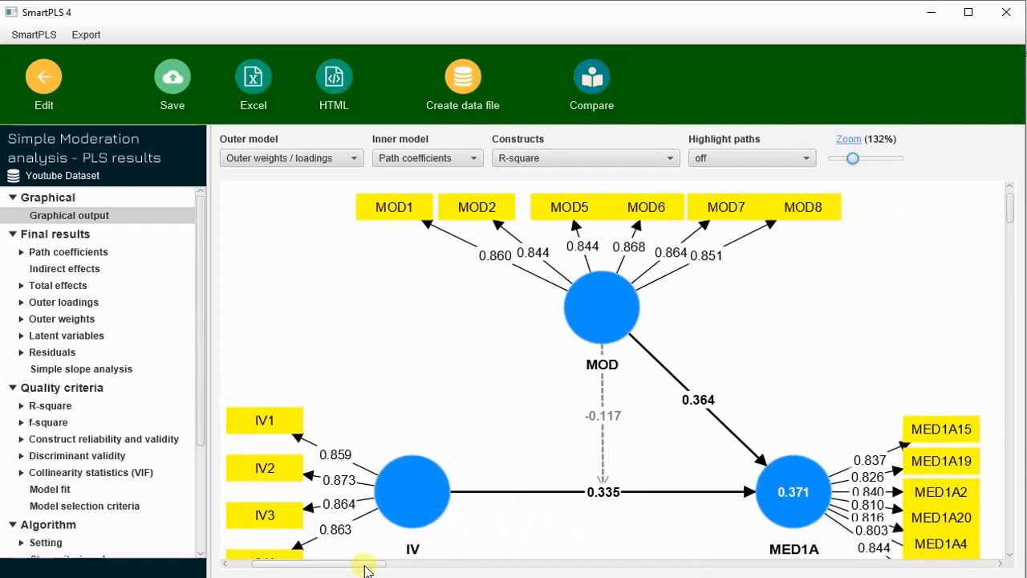
scroll(634, 399, "down", 1)
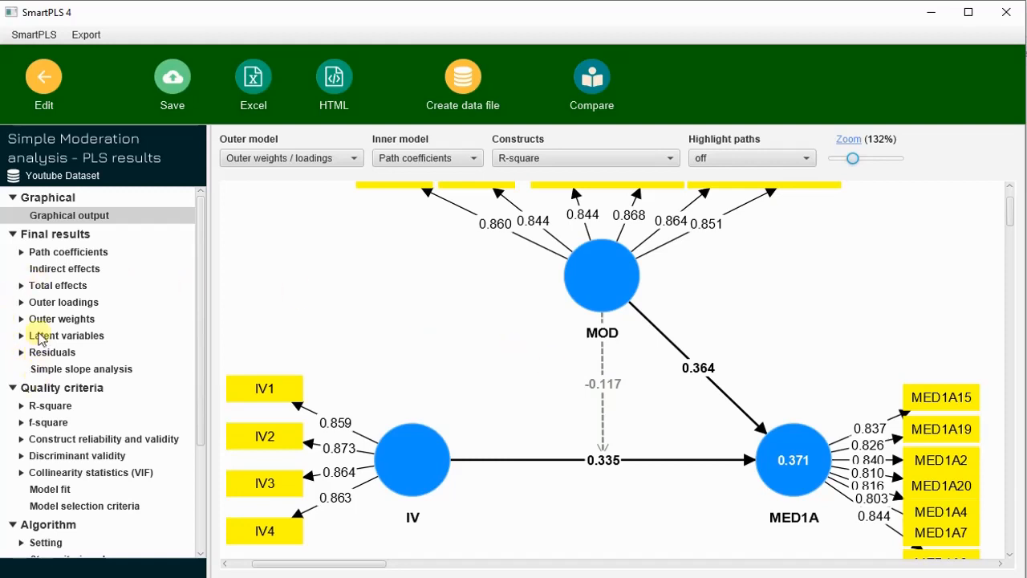
left_click(58, 255)
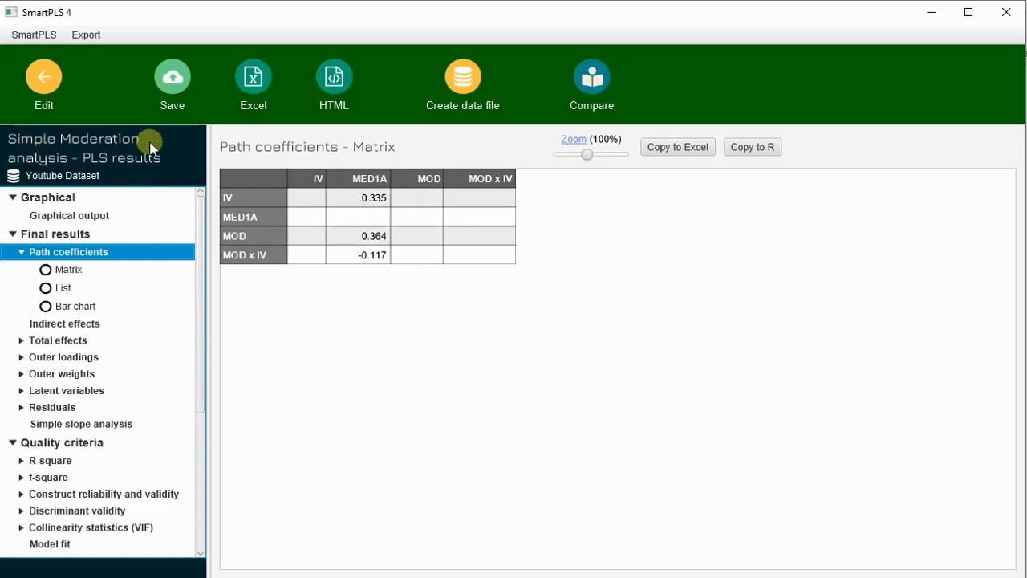
Step: Open the simple slope analysis chart, handwrite "Condition" below it, and mark the circled IV title as "X-axis"
left_click(41, 431)
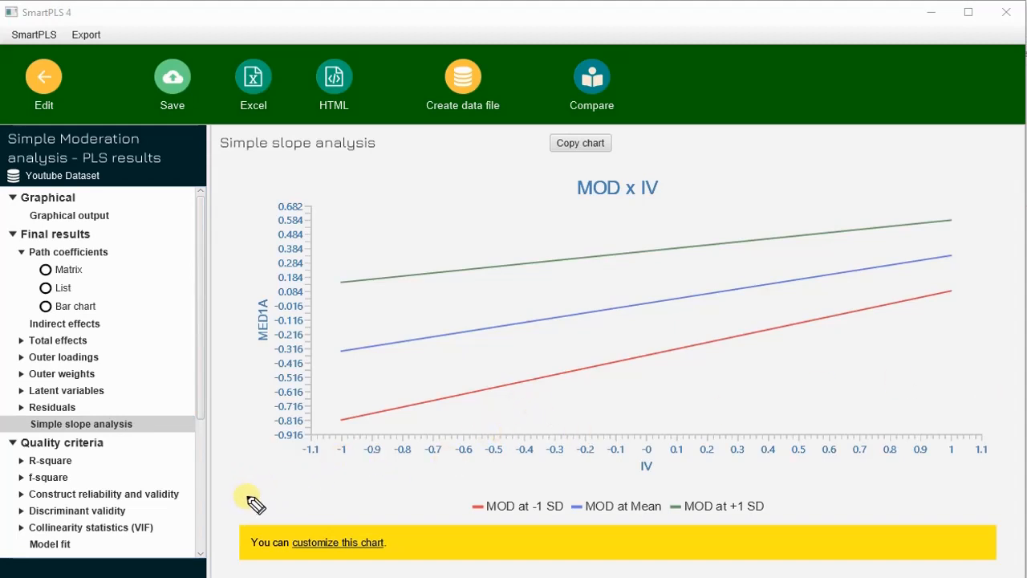
mouse_move(253, 485)
left_mouse_down()
mouse_move(258, 496)
mouse_move(281, 482)
mouse_move(337, 485)
left_mouse_up()
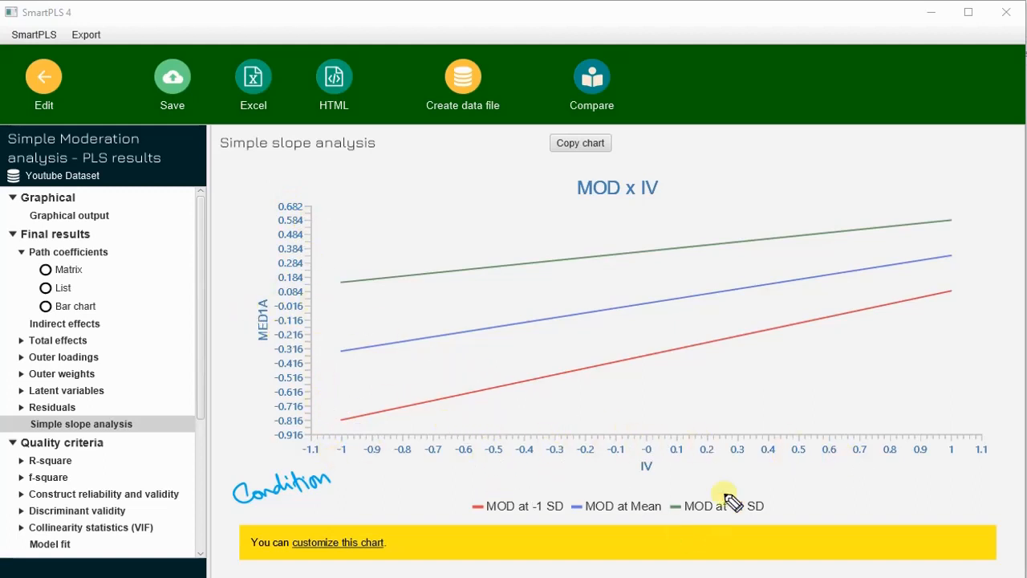
mouse_move(663, 464)
left_mouse_down()
mouse_move(664, 485)
mouse_move(661, 459)
left_mouse_up()
mouse_move(940, 470)
left_mouse_down()
mouse_move(1008, 477)
mouse_move(991, 480)
left_mouse_up()
left_click_drag(1003, 468, 996, 481)
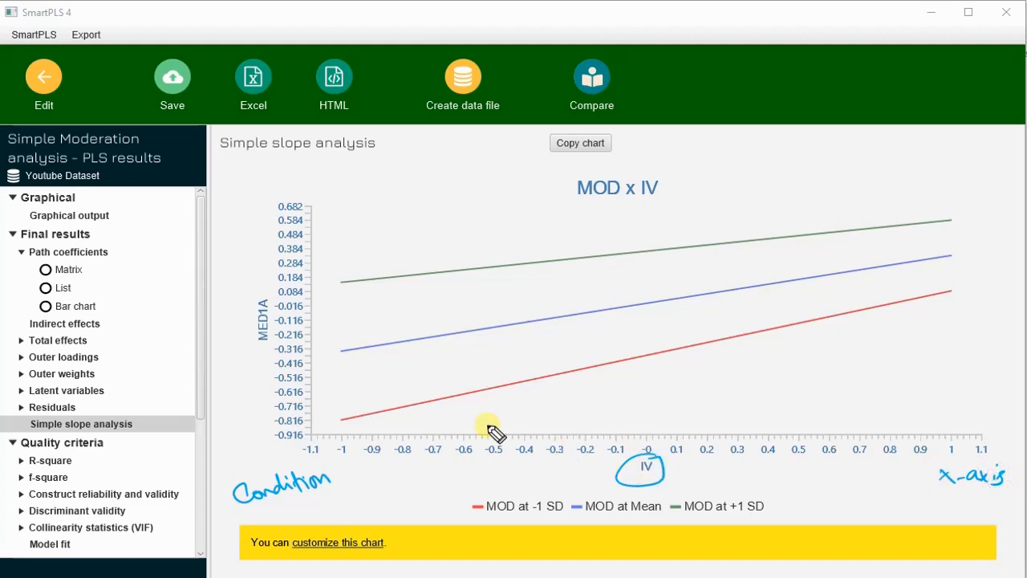
Step: Handwrite "Y axis" above the vertical axis and circle the MED1A axis title and the MOD x IV chart title
mouse_move(245, 192)
left_mouse_down()
mouse_move(268, 201)
mouse_move(252, 184)
mouse_move(299, 183)
left_mouse_up()
left_click_drag(311, 169, 305, 182)
mouse_move(258, 289)
left_mouse_down()
mouse_move(249, 295)
mouse_move(279, 300)
mouse_move(243, 297)
left_mouse_up()
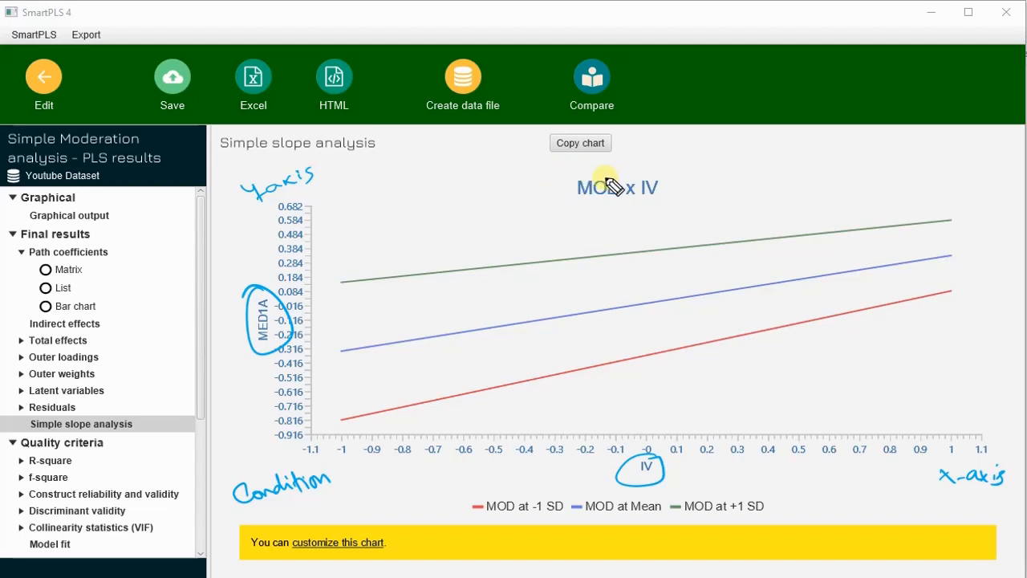
mouse_move(626, 172)
left_mouse_down()
mouse_move(557, 188)
mouse_move(651, 165)
mouse_move(602, 184)
left_mouse_up()
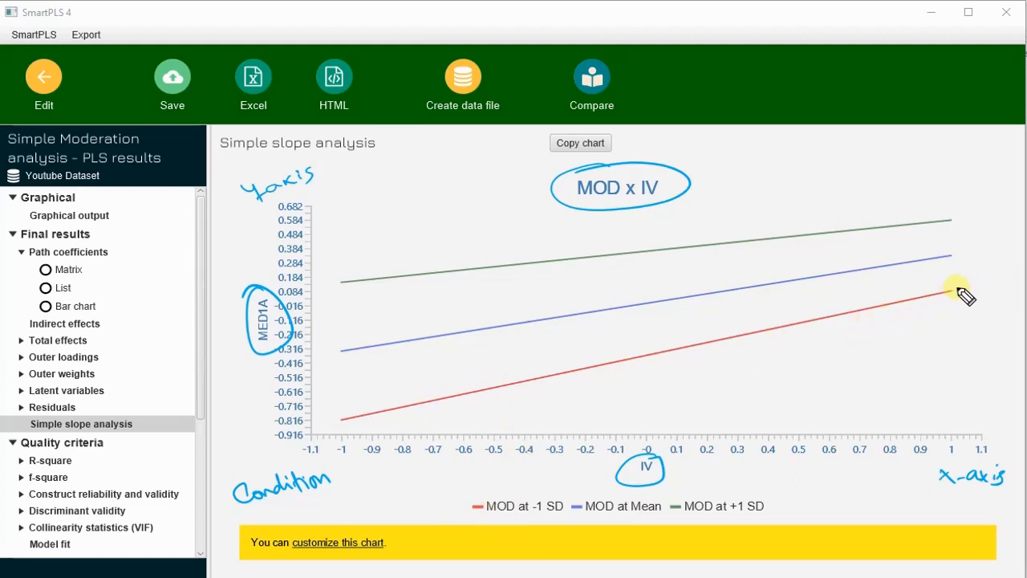
Step: Handwrite "= Mean - 1SD" at the red slope line, "Mean" at the blue line and "= Mean + 1SD" at the green line
mouse_move(883, 311)
left_mouse_down()
mouse_move(887, 348)
mouse_move(933, 337)
left_mouse_up()
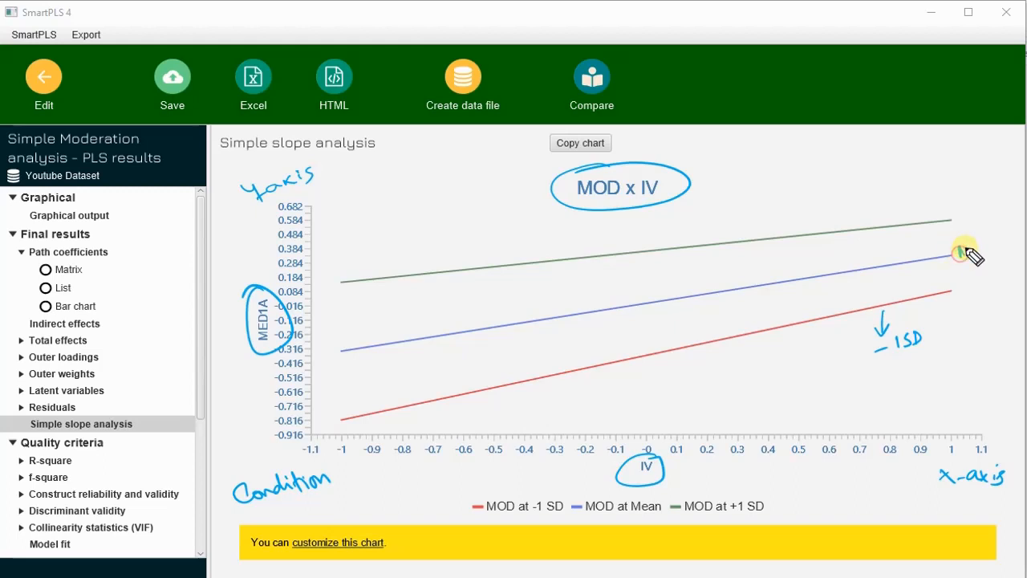
left_click_drag(961, 253, 1005, 250)
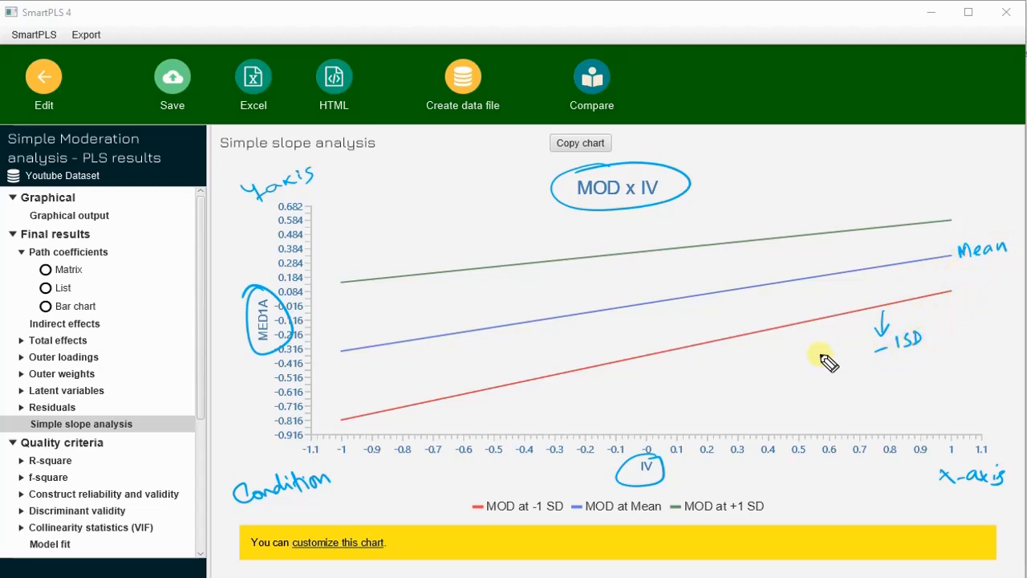
left_click_drag(833, 360, 870, 341)
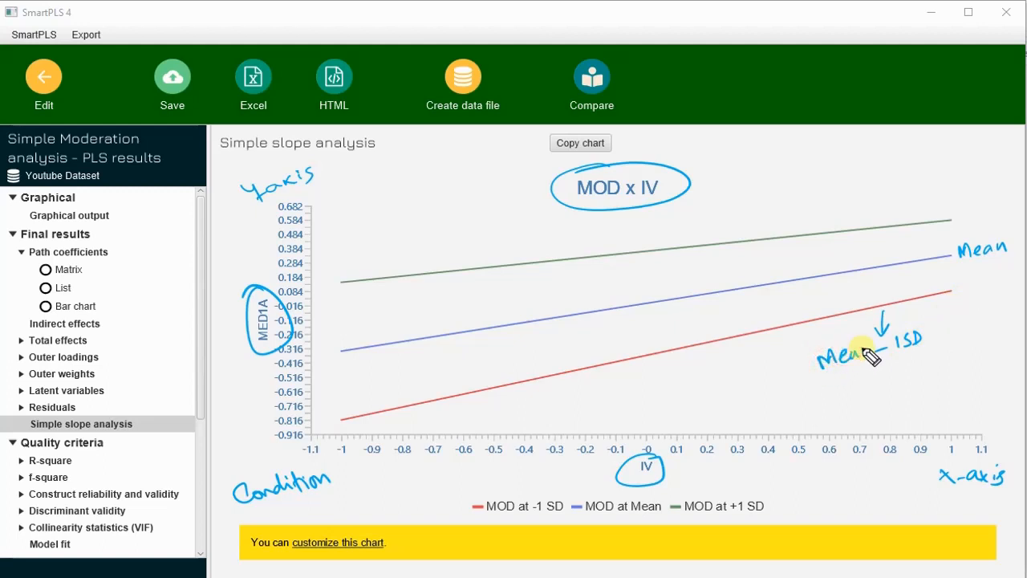
left_click_drag(791, 372, 801, 369)
left_click_drag(793, 380, 802, 376)
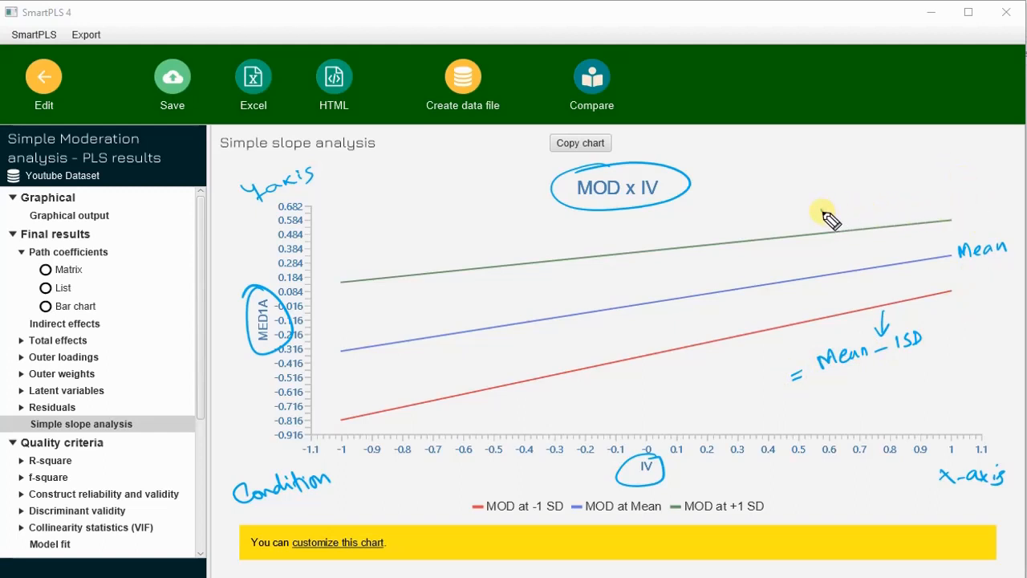
mouse_move(824, 218)
left_mouse_down()
mouse_move(902, 207)
mouse_move(885, 207)
left_mouse_up()
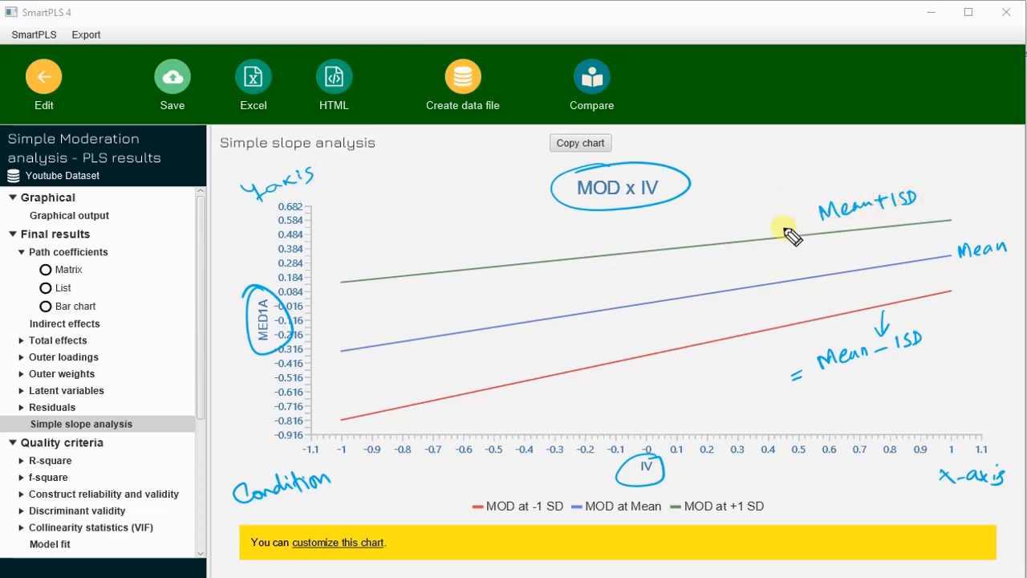
left_click_drag(799, 217, 809, 214)
left_click_drag(800, 223, 809, 220)
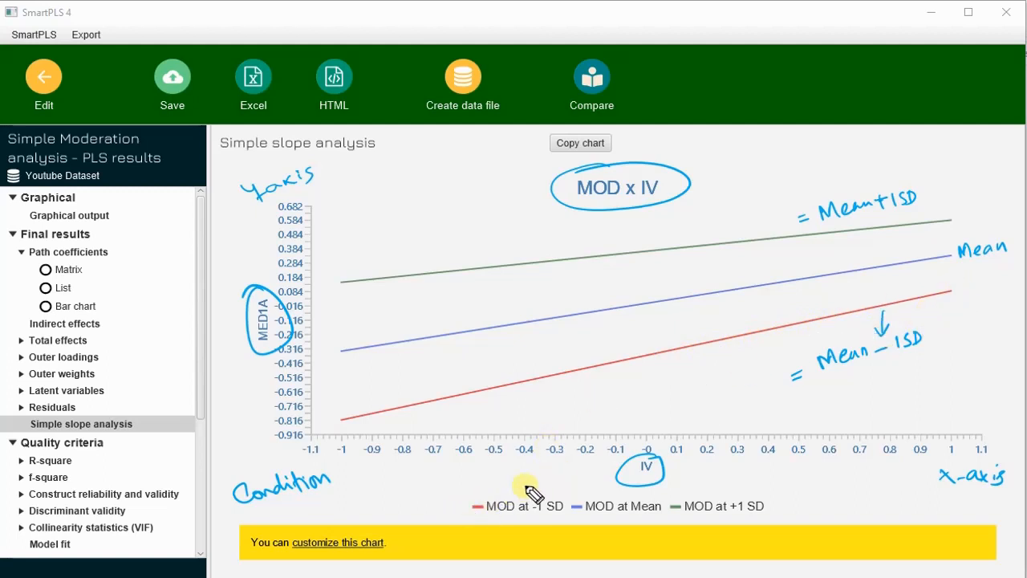
Step: Circle the "MOD at -1 SD" legend entry, write "DV" beside MED1A, and write an underlined "= -0.117" beside MOD x IV
mouse_move(529, 487)
left_mouse_down()
mouse_move(458, 505)
mouse_move(585, 502)
mouse_move(460, 479)
left_mouse_up()
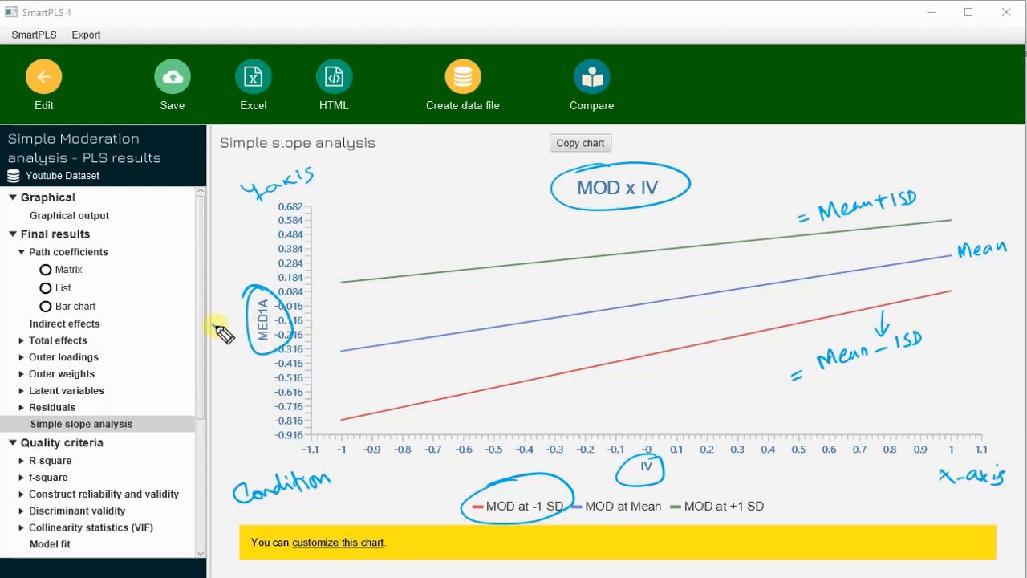
mouse_move(213, 317)
left_mouse_down()
mouse_move(216, 332)
mouse_move(241, 310)
left_mouse_up()
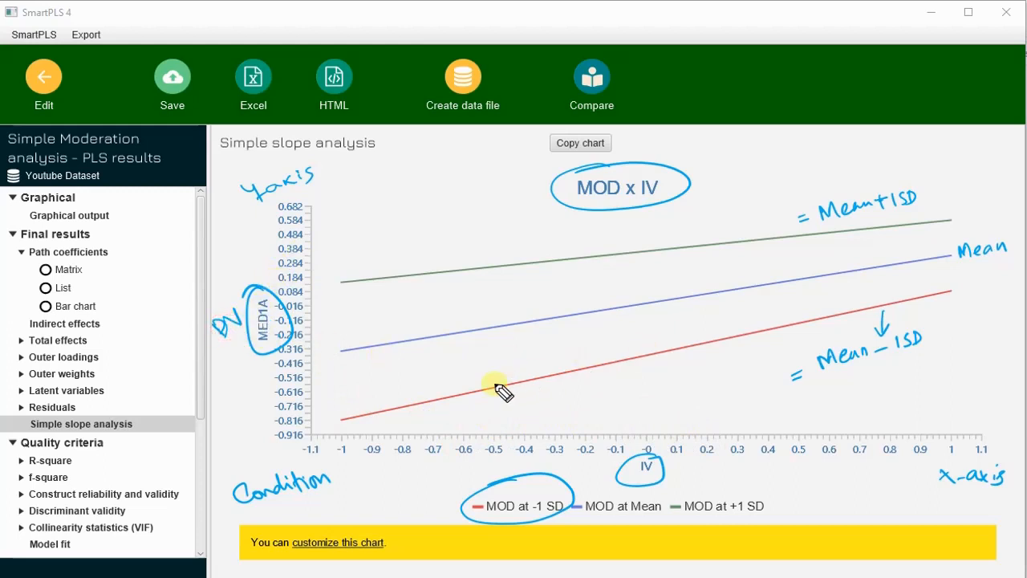
mouse_move(700, 179)
left_mouse_down()
mouse_move(745, 157)
mouse_move(785, 155)
left_mouse_up()
left_click(754, 166)
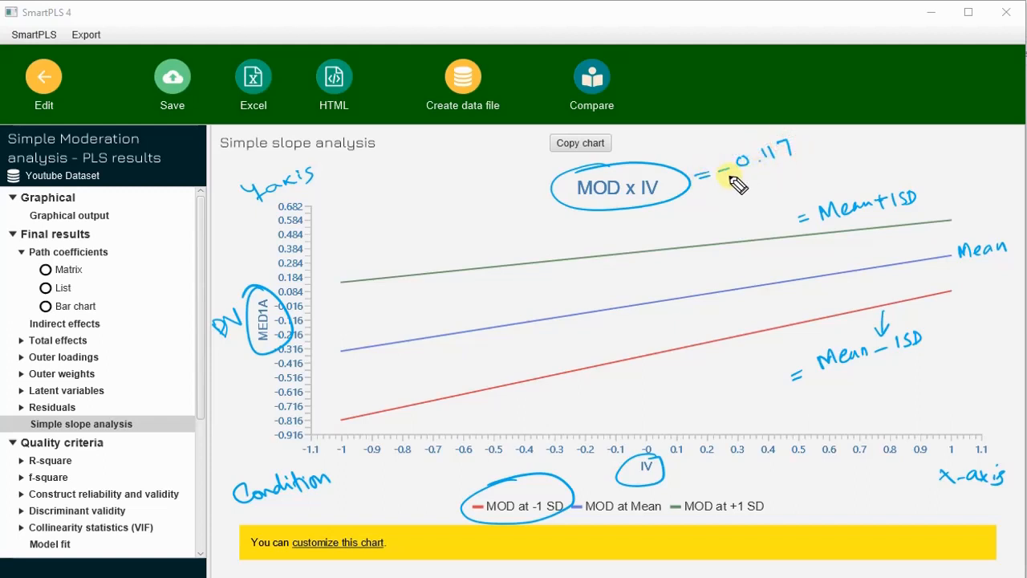
mouse_move(729, 176)
left_mouse_down()
mouse_move(801, 163)
mouse_move(795, 169)
left_mouse_up()
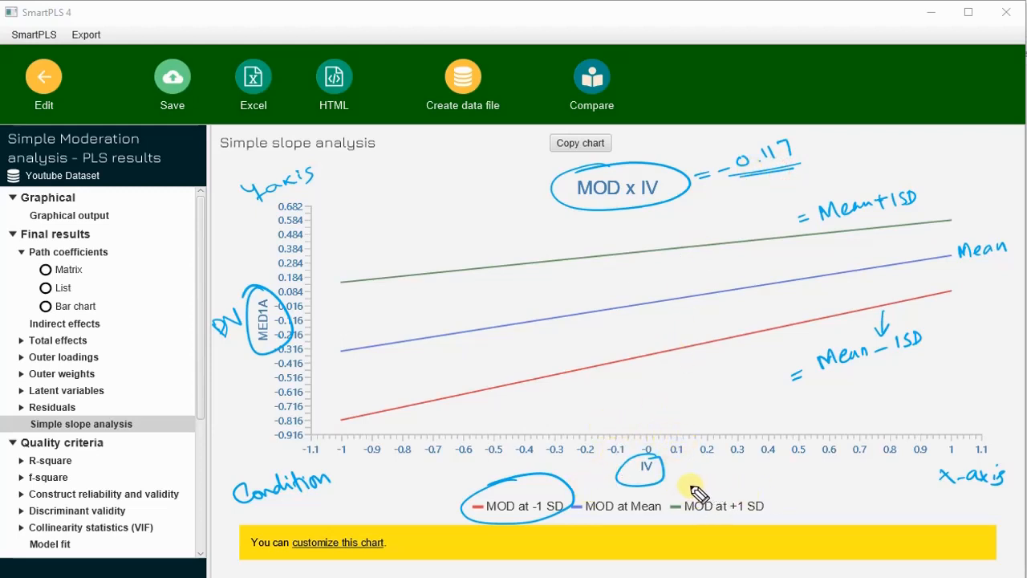
Step: Circle the "MOD at +1 SD" legend entry and draw vertical lines from IV values -1 and 1 up to the green line
mouse_move(697, 491)
left_mouse_down()
mouse_move(671, 520)
mouse_move(803, 513)
mouse_move(727, 481)
mouse_move(682, 485)
left_mouse_up()
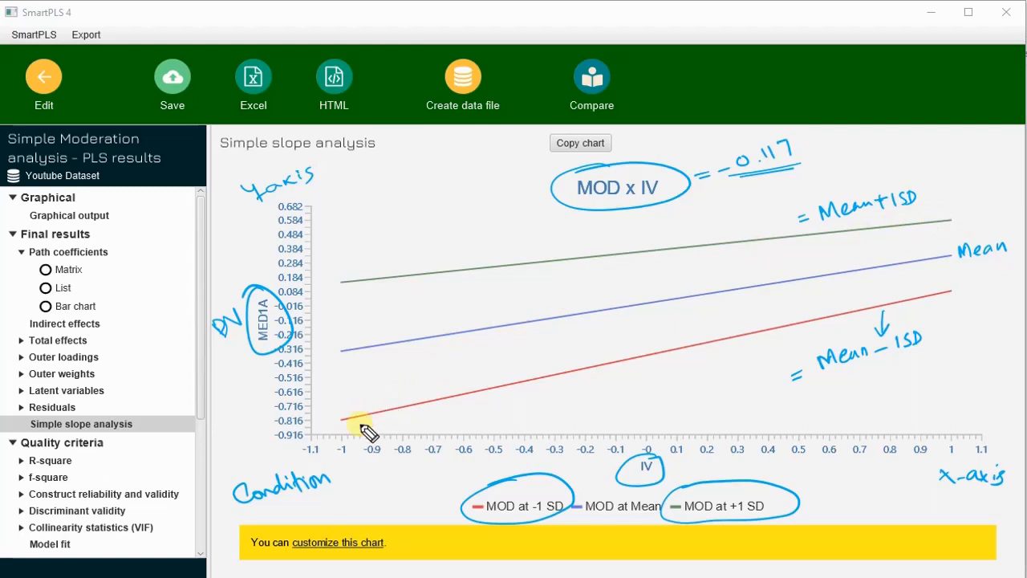
mouse_move(351, 441)
left_mouse_down()
mouse_move(341, 458)
mouse_move(351, 450)
mouse_move(359, 291)
left_mouse_up()
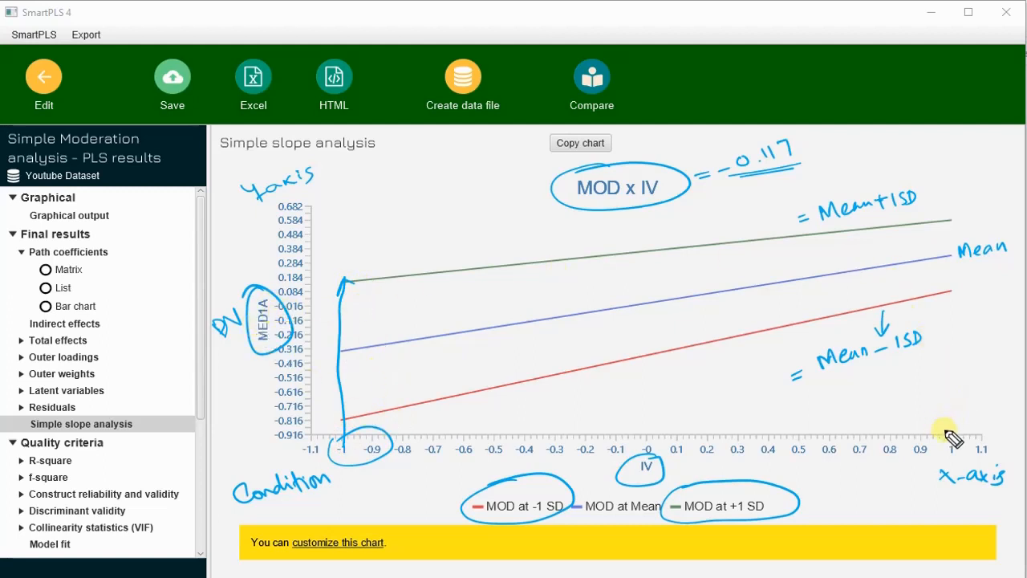
mouse_move(951, 430)
left_mouse_down()
mouse_move(956, 220)
mouse_move(970, 214)
mouse_move(953, 228)
left_mouse_up()
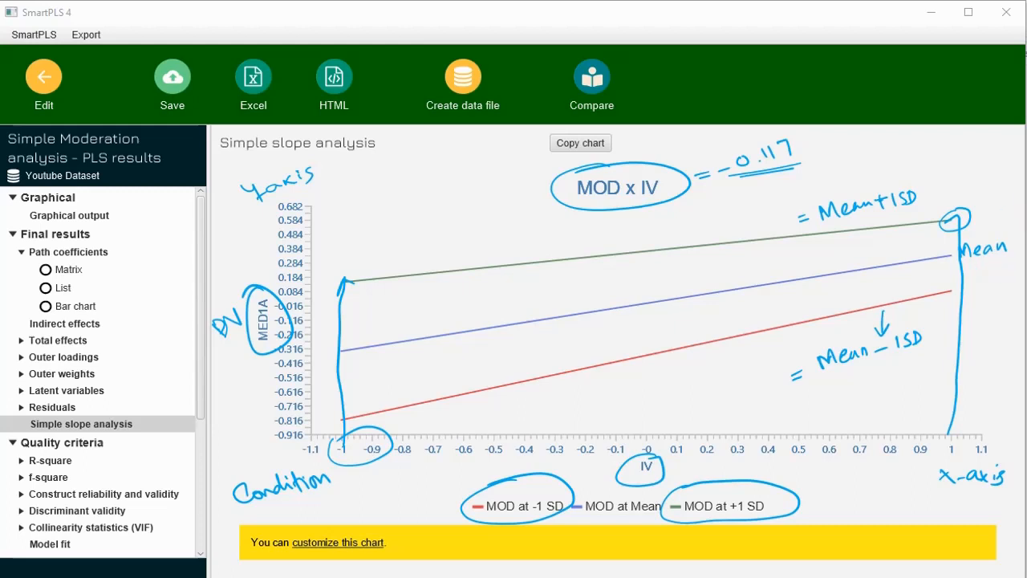
Step: Clear the handwritten annotations and sketch a small pair of axes with a rising line labelled "-1SD" above the chart
key("Escape")
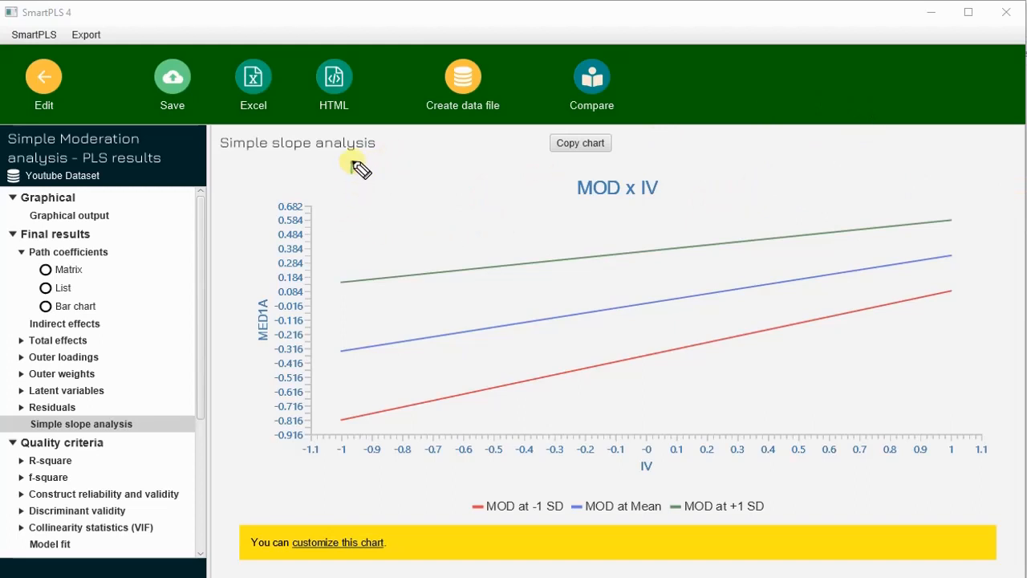
mouse_move(352, 161)
left_mouse_down()
mouse_move(355, 249)
mouse_move(510, 237)
left_mouse_up()
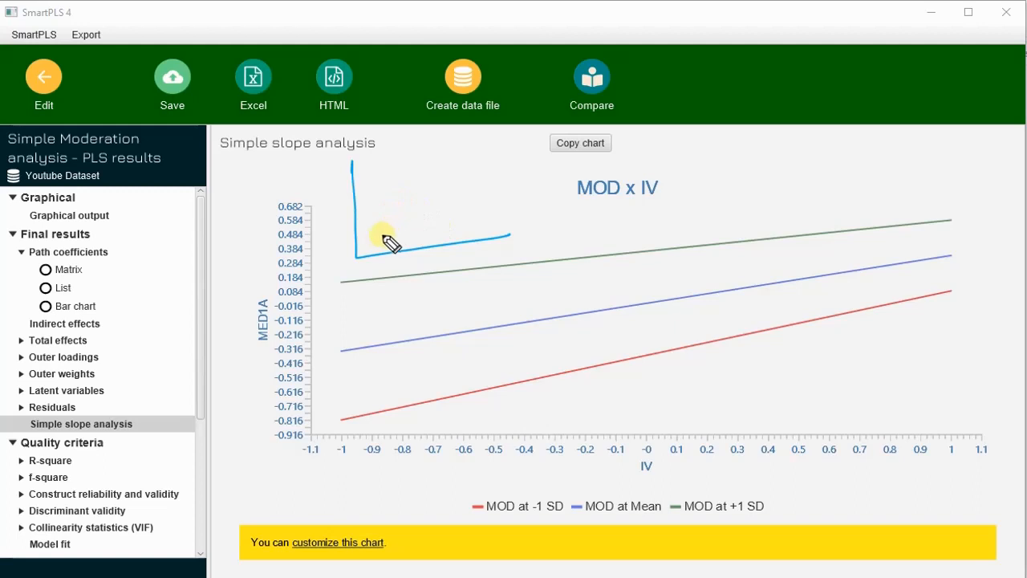
left_click_drag(372, 244, 470, 189)
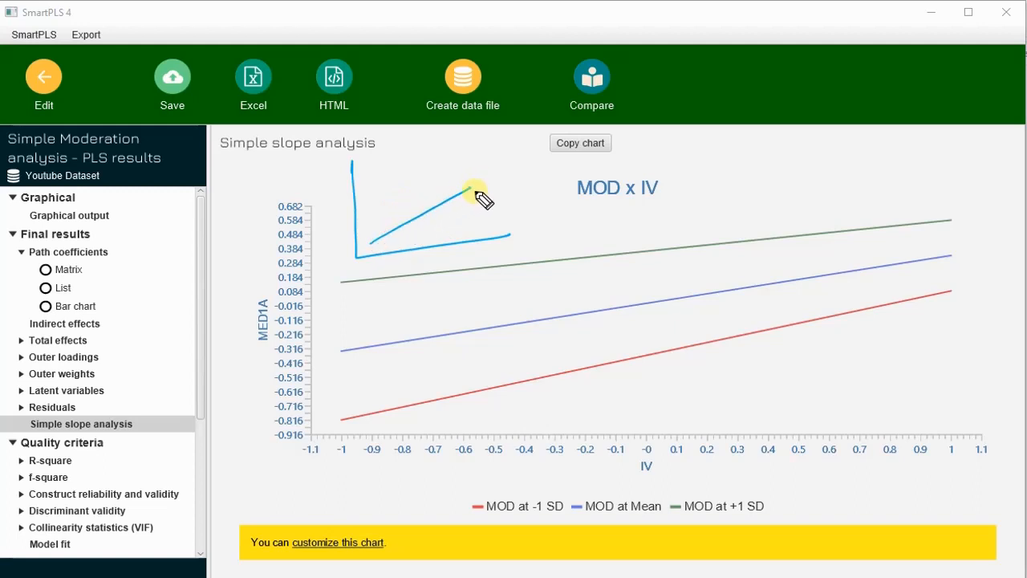
left_click_drag(476, 191, 492, 194)
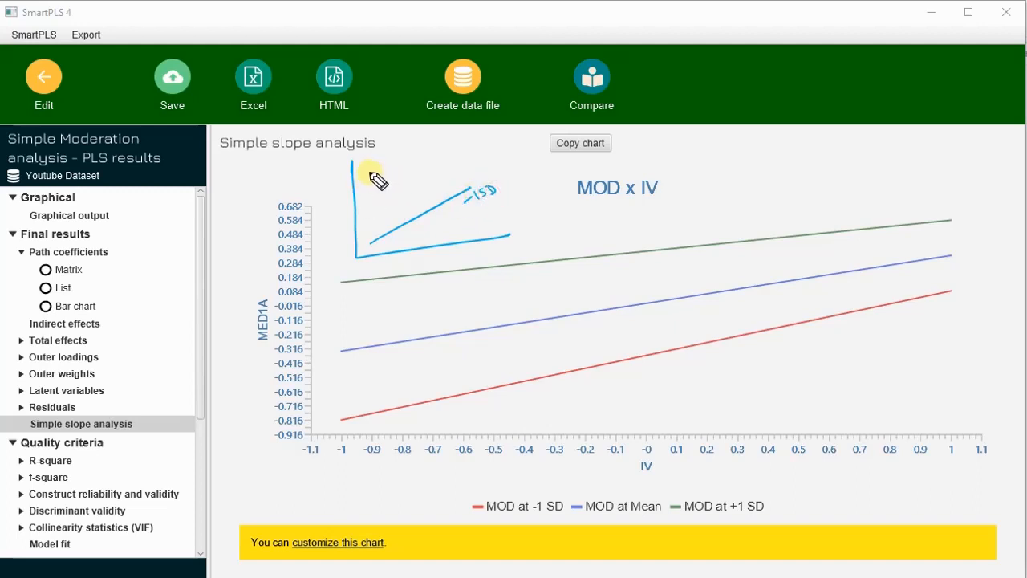
Step: Handwrite "= -ve" beside the MOD x IV title and add a declining line labelled "+SD" to the small sketch
left_click_drag(662, 187, 681, 185)
left_click_drag(666, 181, 744, 178)
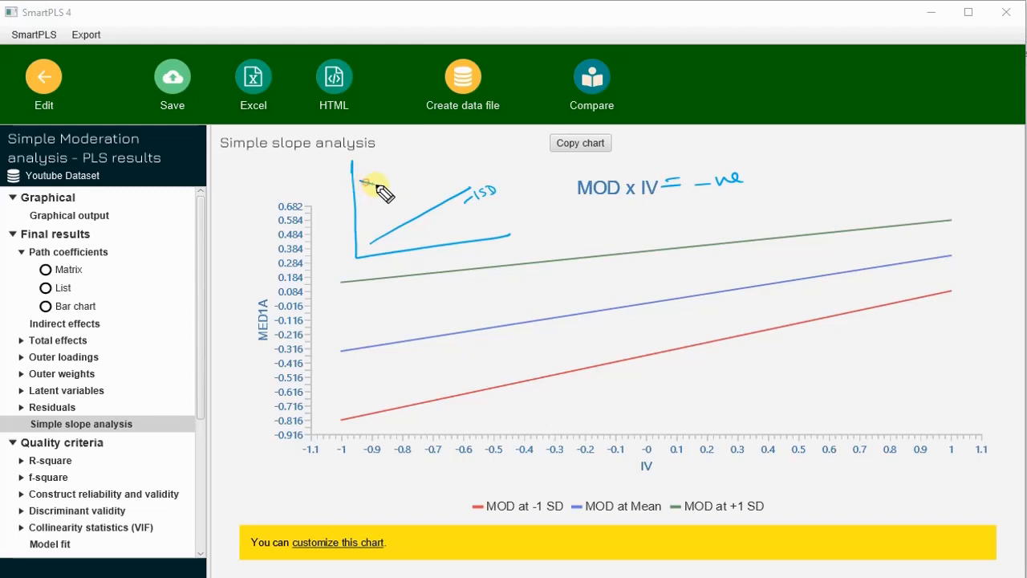
left_click_drag(359, 182, 525, 205)
left_click_drag(519, 200, 544, 199)
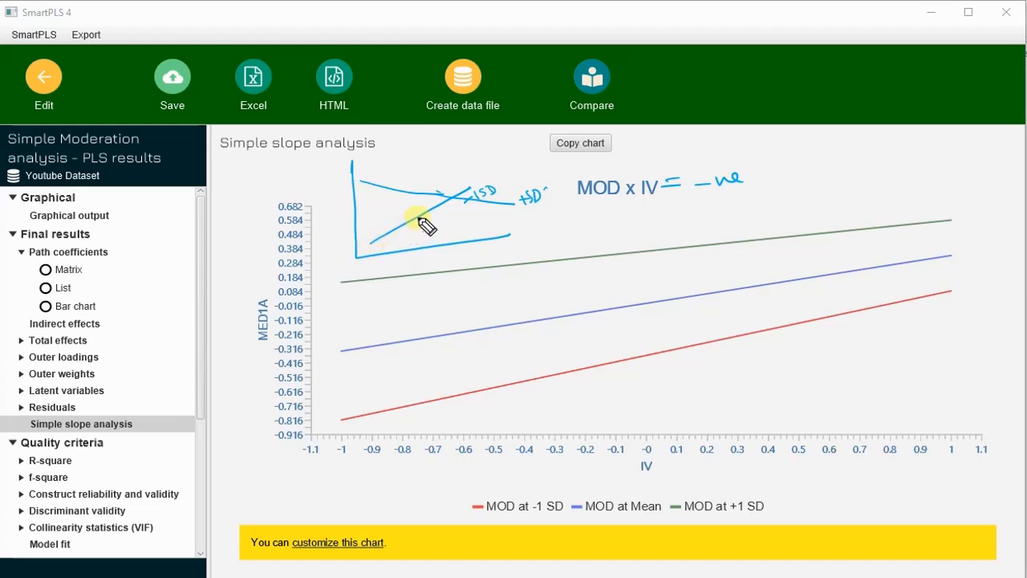
Step: Label the small sketch's horizontal axis "IV" and its vertical axis "DV"
mouse_move(431, 255)
left_mouse_down()
mouse_move(438, 266)
mouse_move(448, 249)
left_mouse_up()
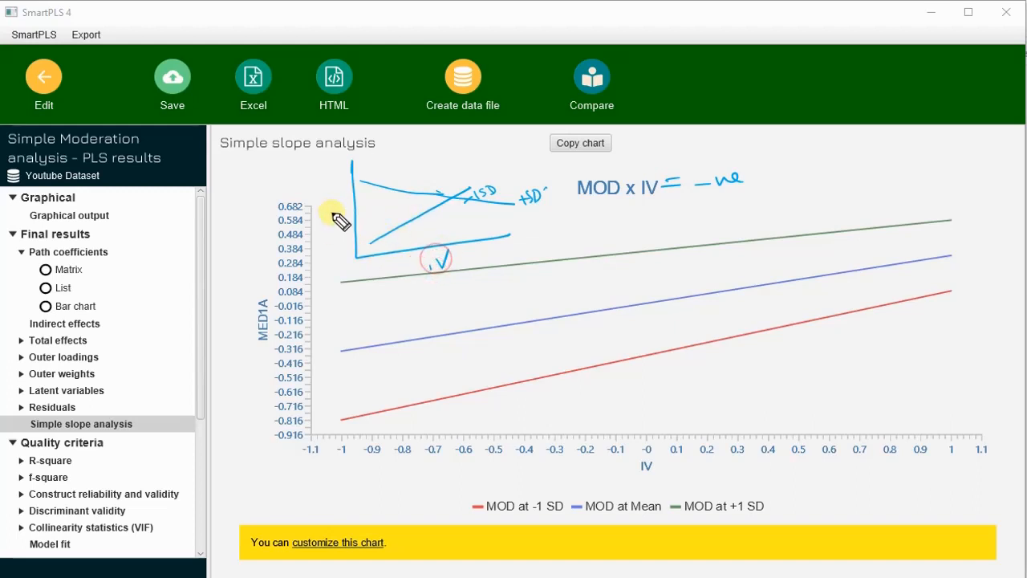
left_click_drag(333, 215, 352, 208)
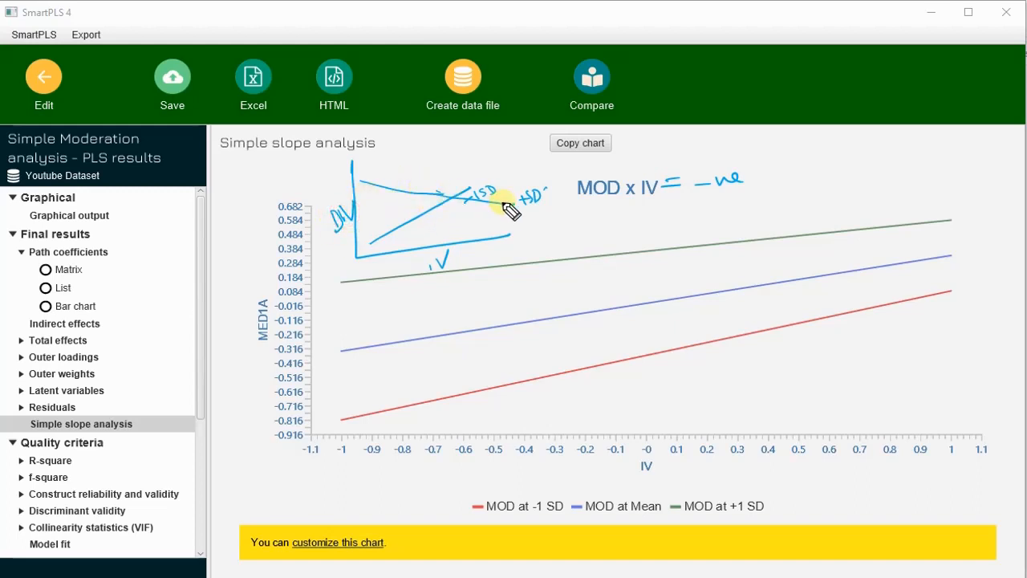
left_click(366, 181)
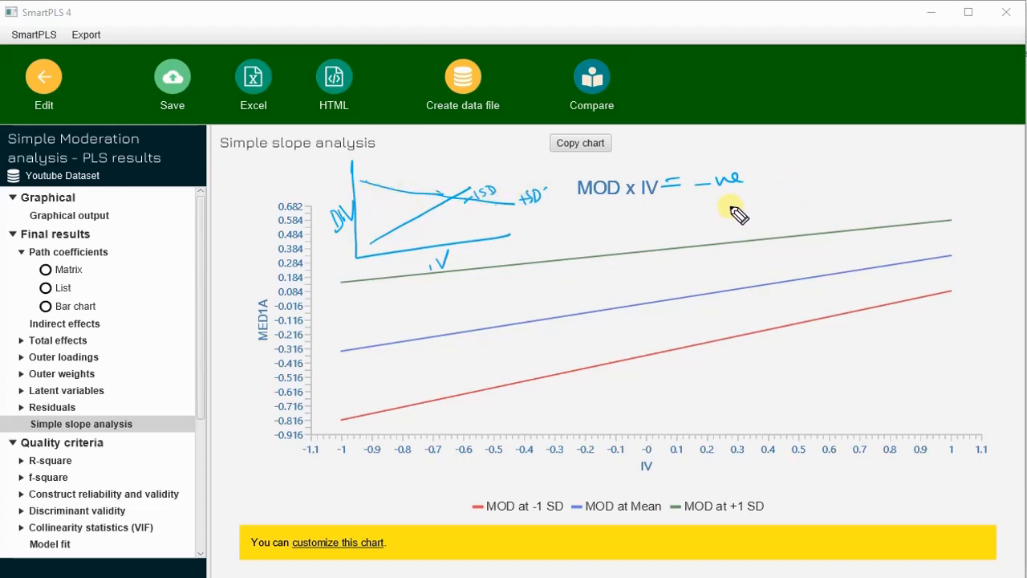
Step: Handwrite "Hyp" below the "= -ve" note and underline it twice
mouse_move(730, 208)
left_mouse_down()
mouse_move(775, 202)
mouse_move(772, 213)
left_mouse_up()
left_click_drag(716, 235, 791, 209)
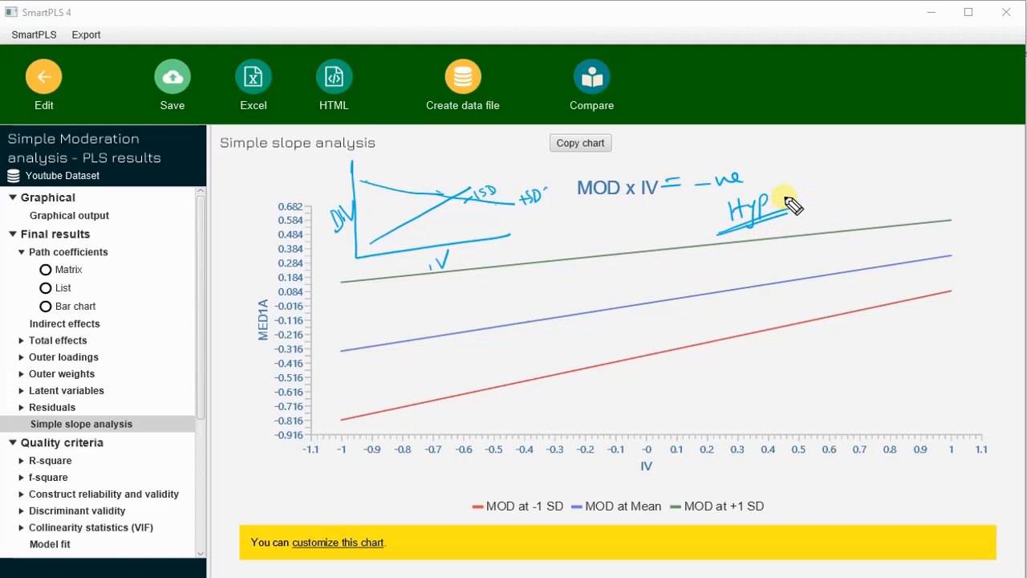
left_click_drag(795, 206, 751, 220)
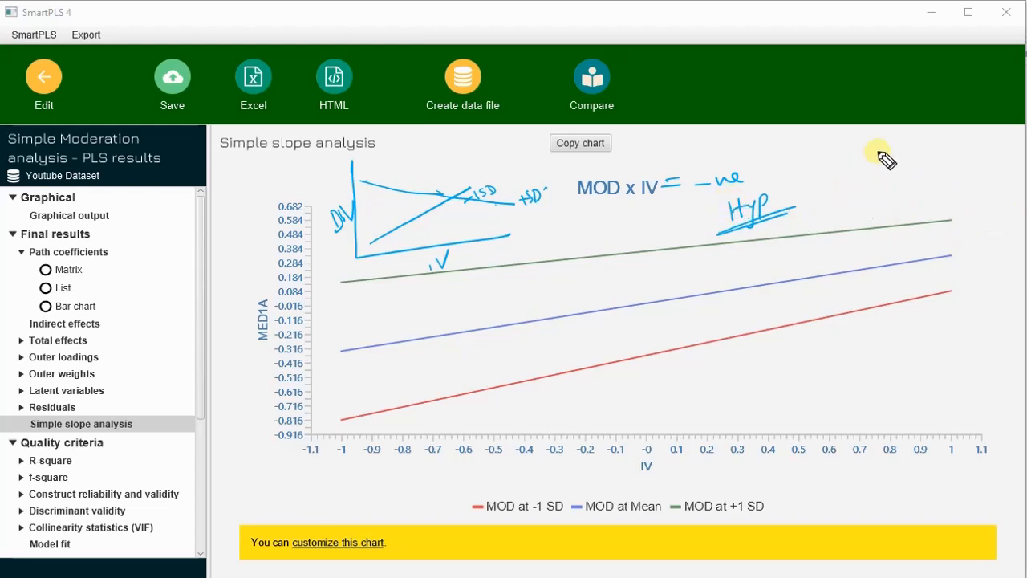
Step: Sketch a second small pair of axes above the chart's right end with a gently rising line labelled "-1SD"
mouse_move(823, 146)
left_mouse_down()
mouse_move(822, 221)
mouse_move(954, 195)
left_mouse_up()
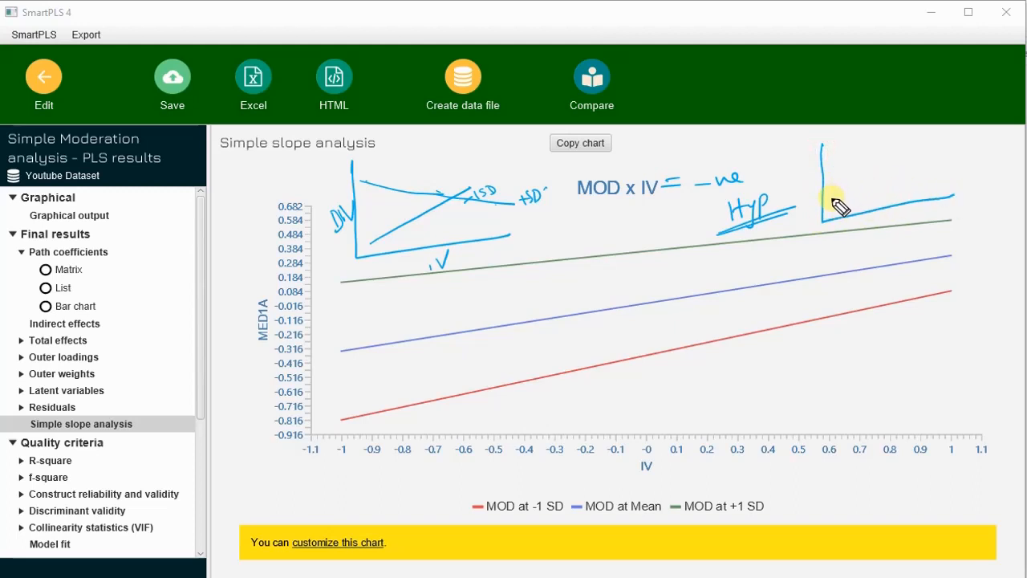
left_click_drag(829, 199, 919, 171)
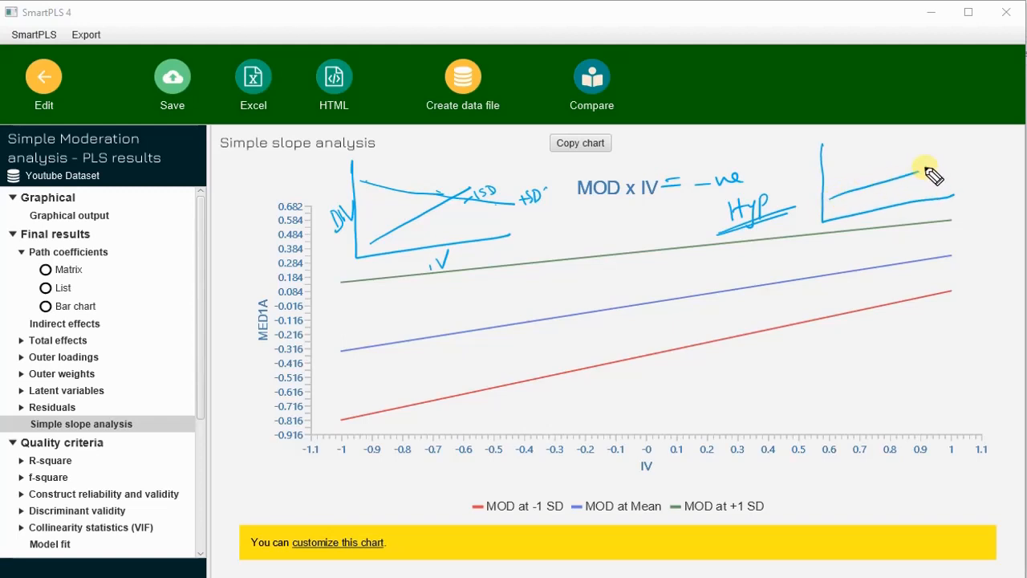
left_click_drag(927, 171, 945, 179)
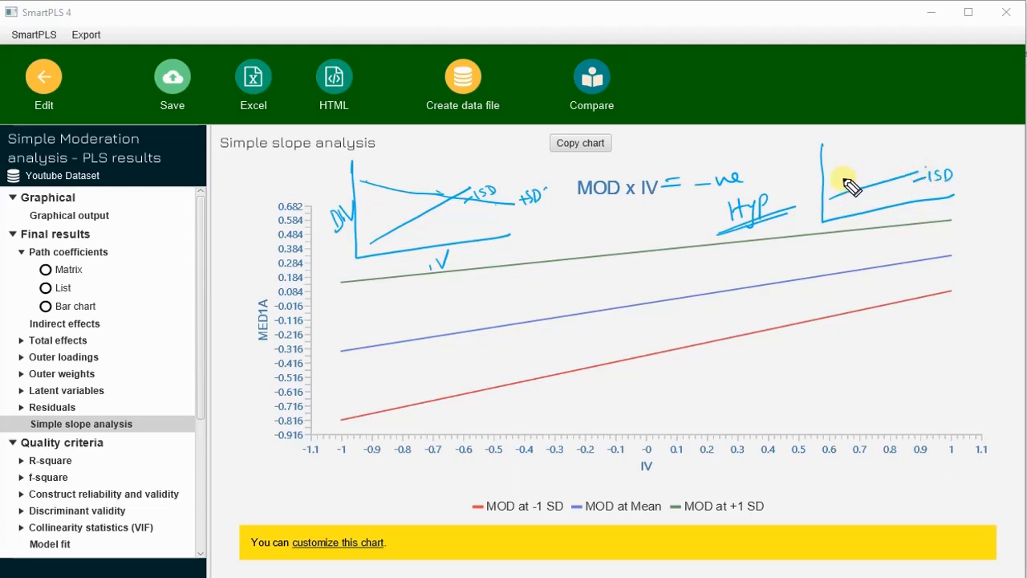
Step: Add a steeper rising line labelled "+SD" to the second sketch and label its axes "DV" and "IV"
mouse_move(832, 198)
left_mouse_down()
mouse_move(899, 136)
mouse_move(864, 151)
left_mouse_up()
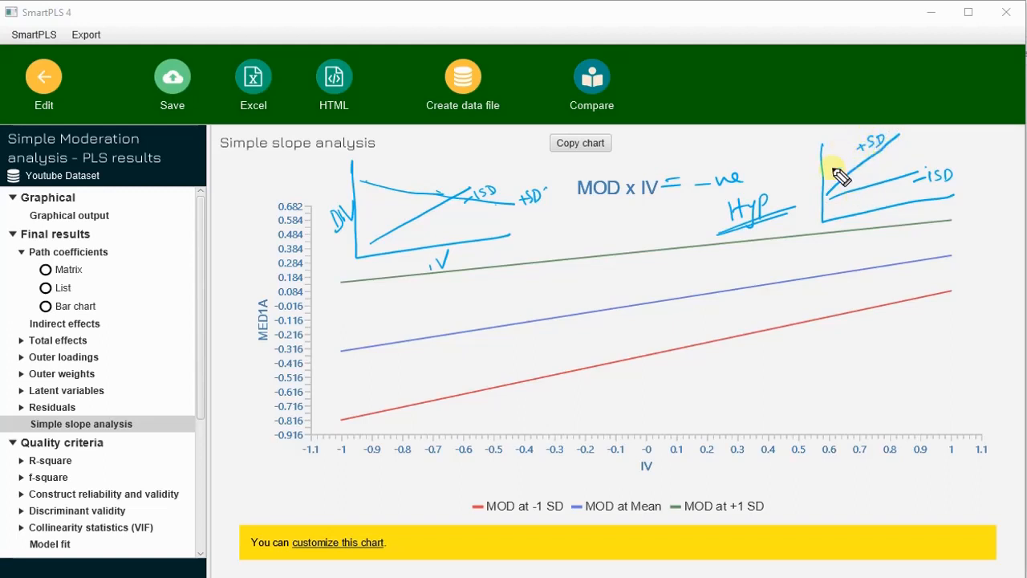
mouse_move(789, 178)
left_mouse_down()
mouse_move(811, 189)
mouse_move(814, 177)
left_mouse_up()
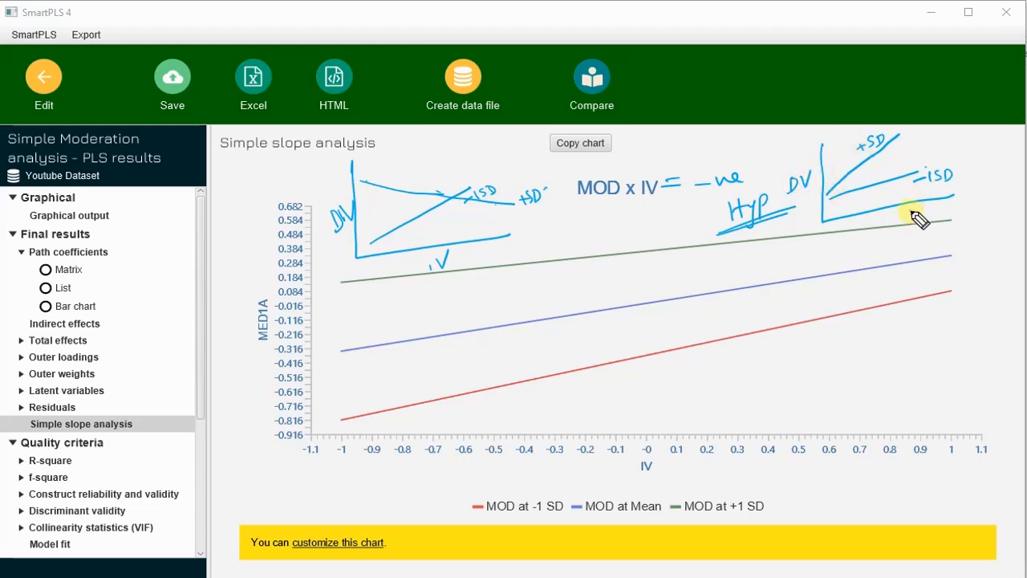
left_click_drag(914, 211, 923, 206)
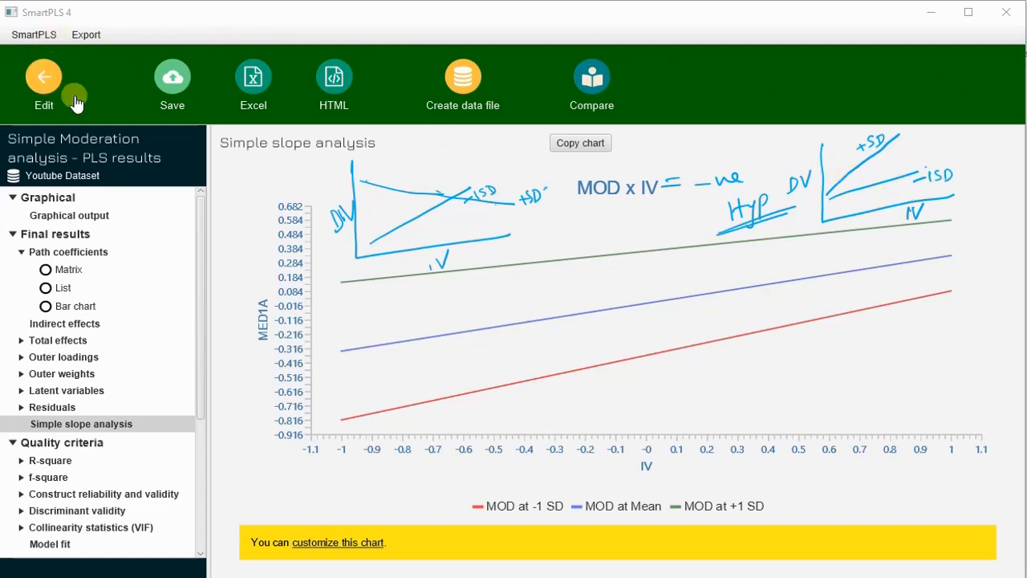
Step: Save the simple moderation PLS results report
left_click(177, 82)
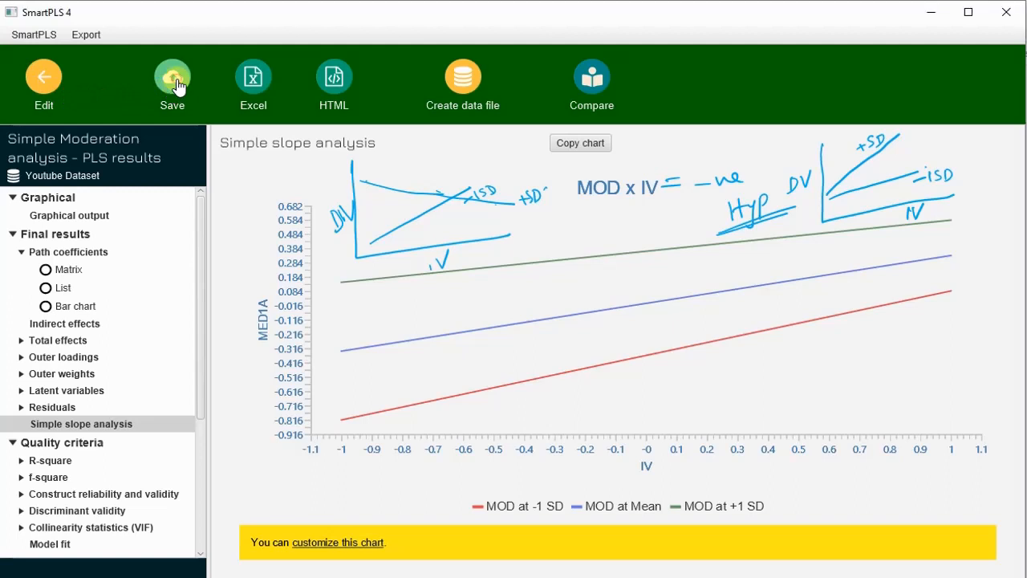
left_click(178, 84)
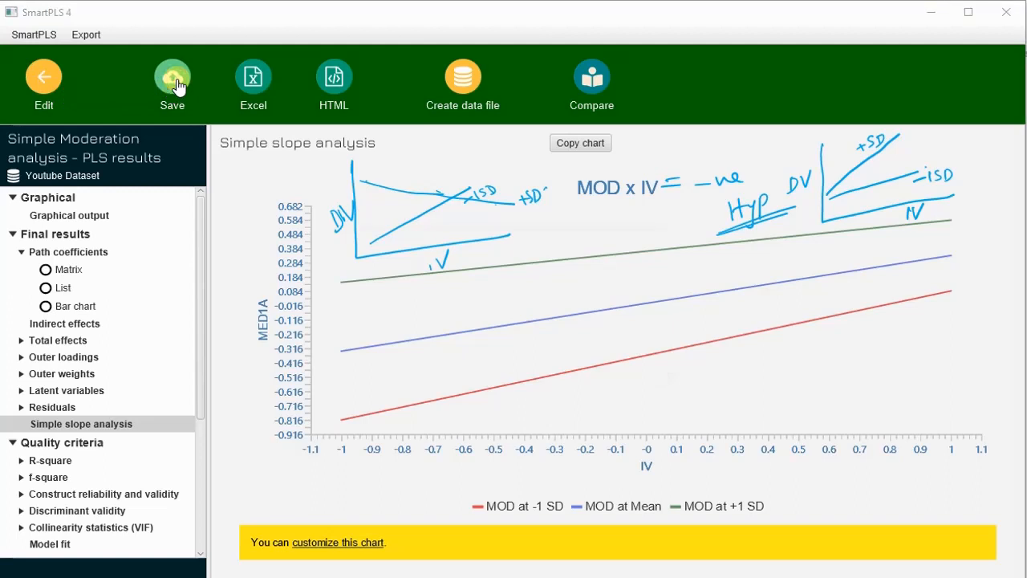